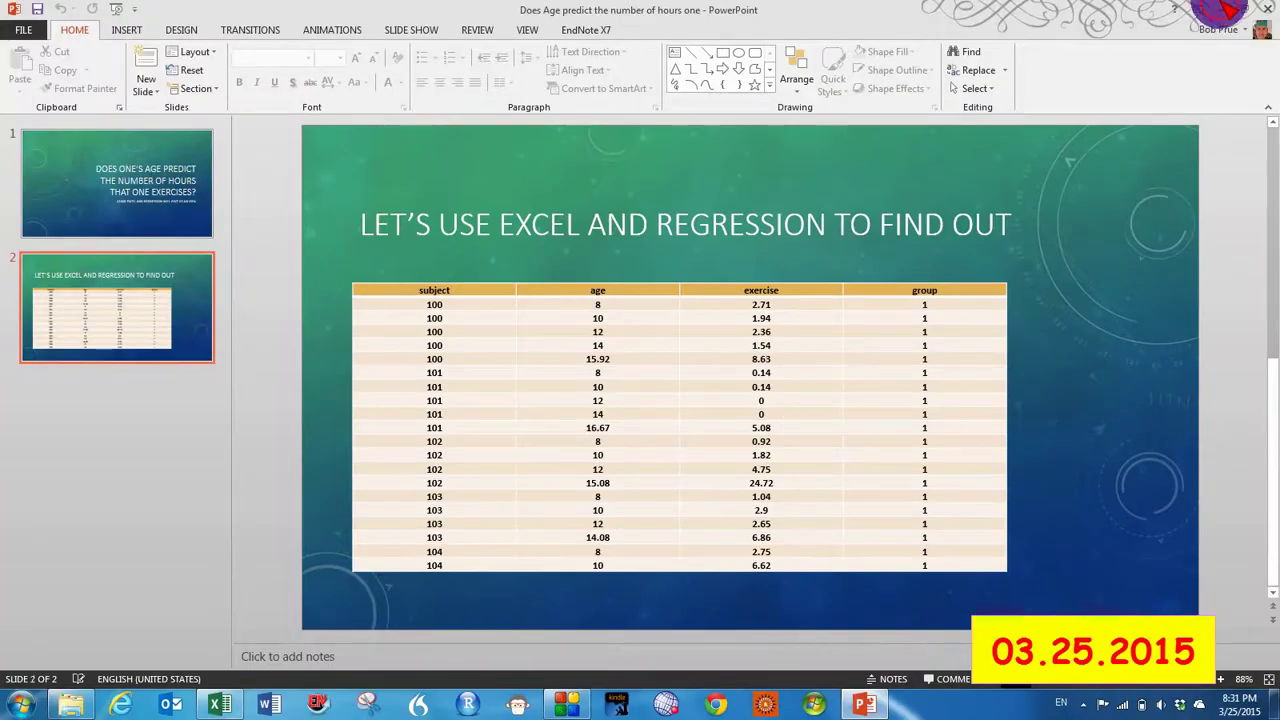
Maximize the Blackmore workbook and point out its age and exercise column headings.
{"action": "left_click", "coordinate": [1222, 10]}
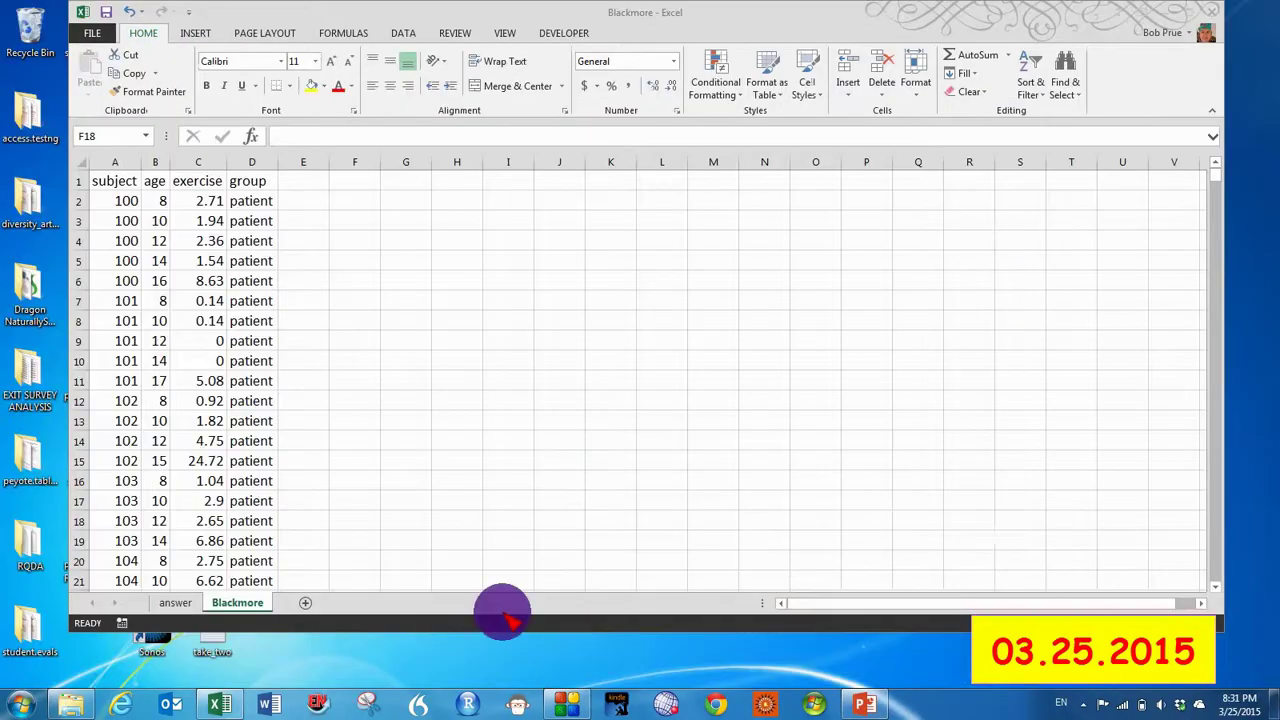
{"action": "left_click", "coordinate": [1183, 10]}
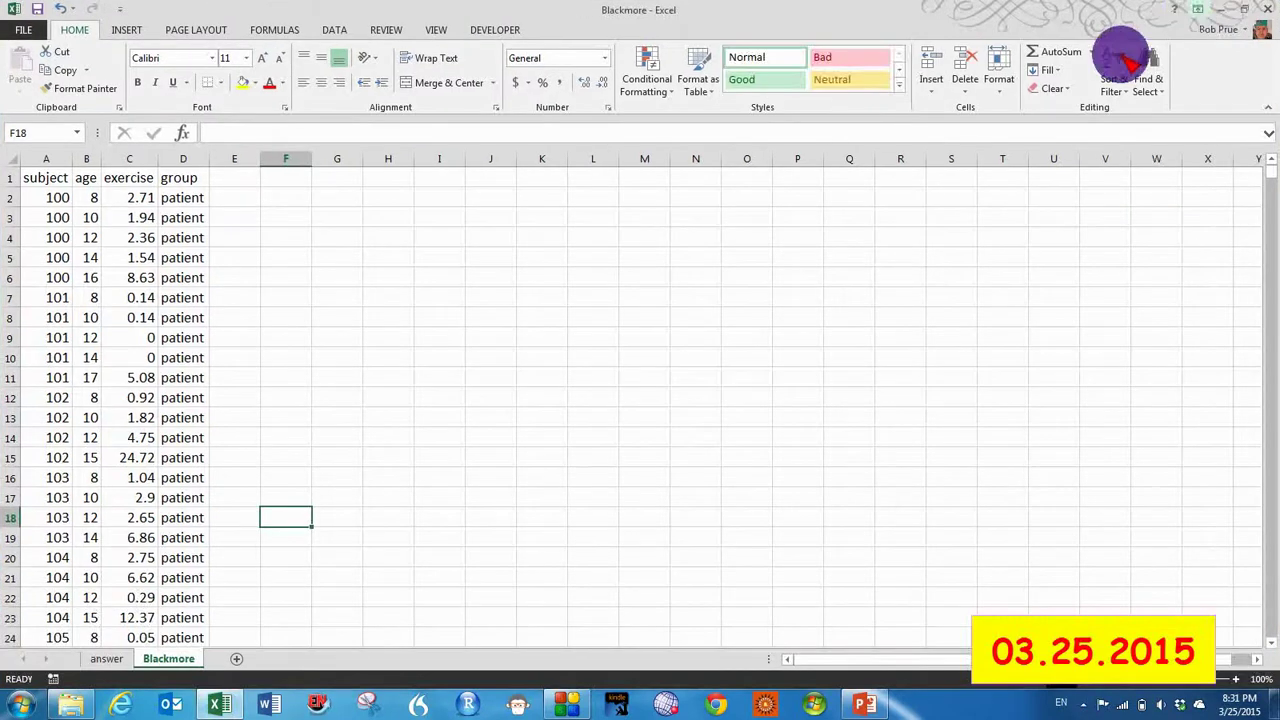
{"action": "left_click", "coordinate": [88, 178]}
{"action": "left_click", "coordinate": [128, 178]}
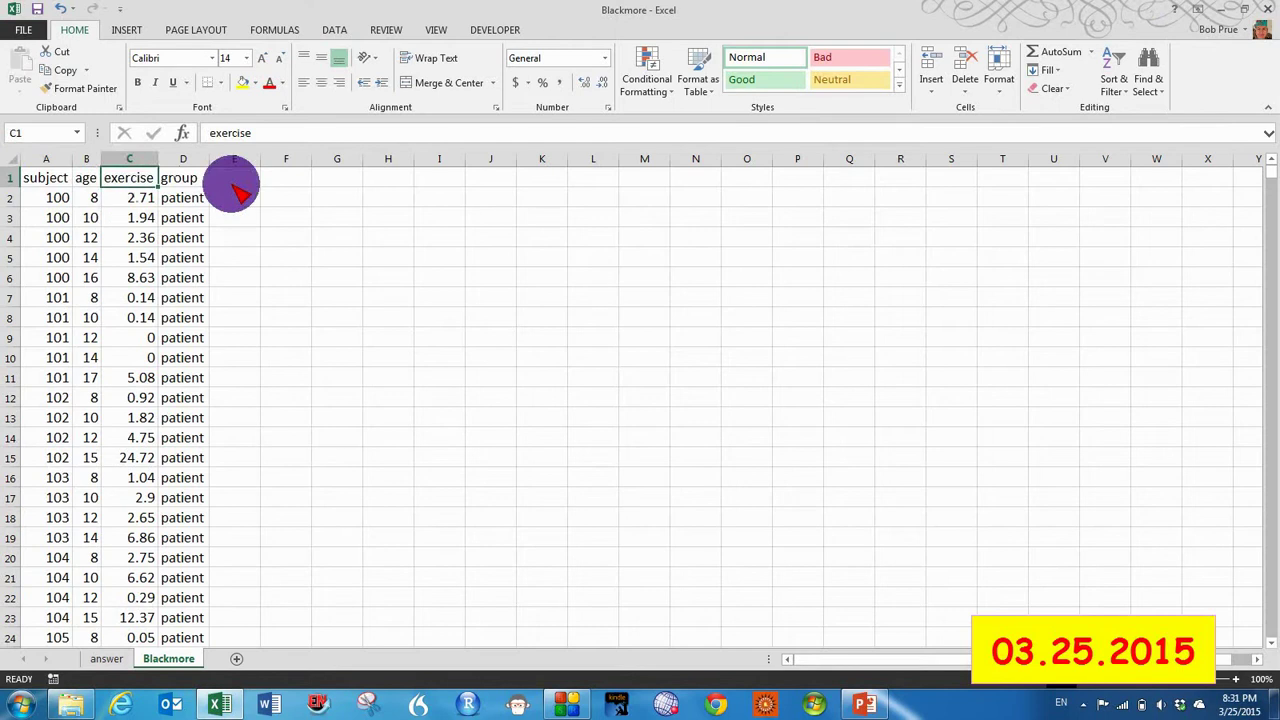
{"action": "left_click", "coordinate": [82, 179]}
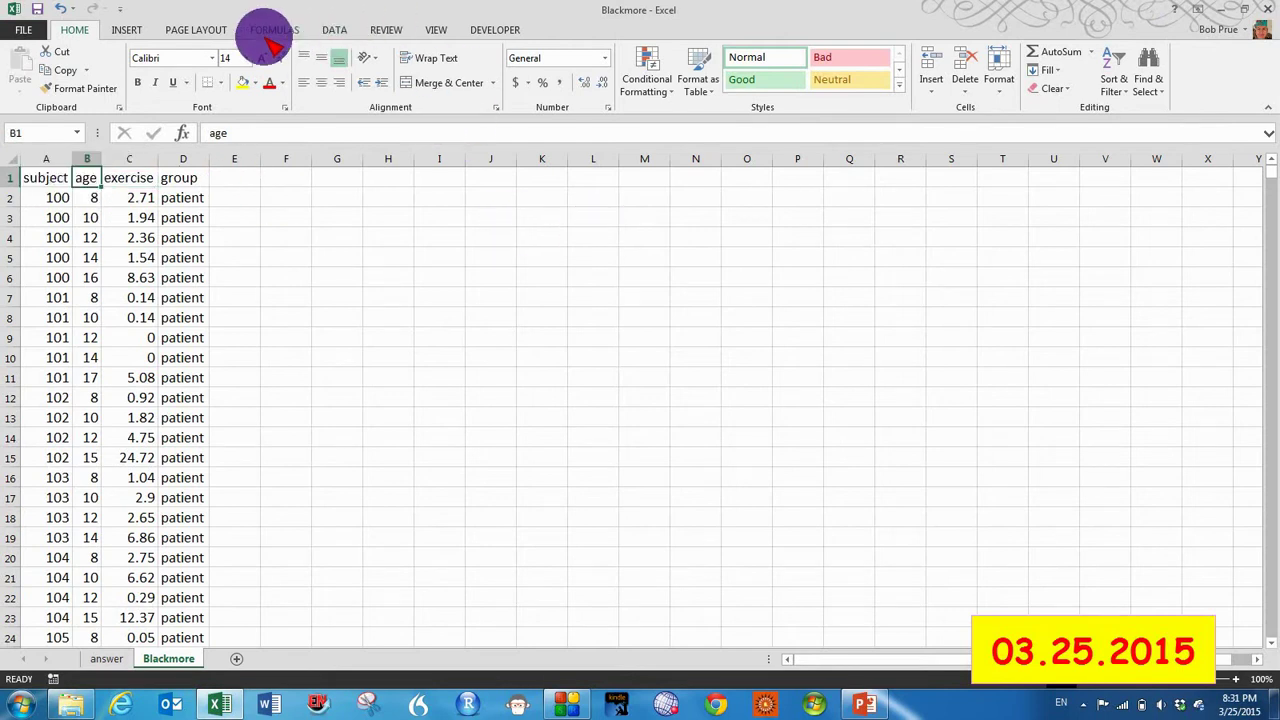
Open the Regression tool from Data Analysis on the Data ribbon.
{"action": "left_click", "coordinate": [338, 29]}
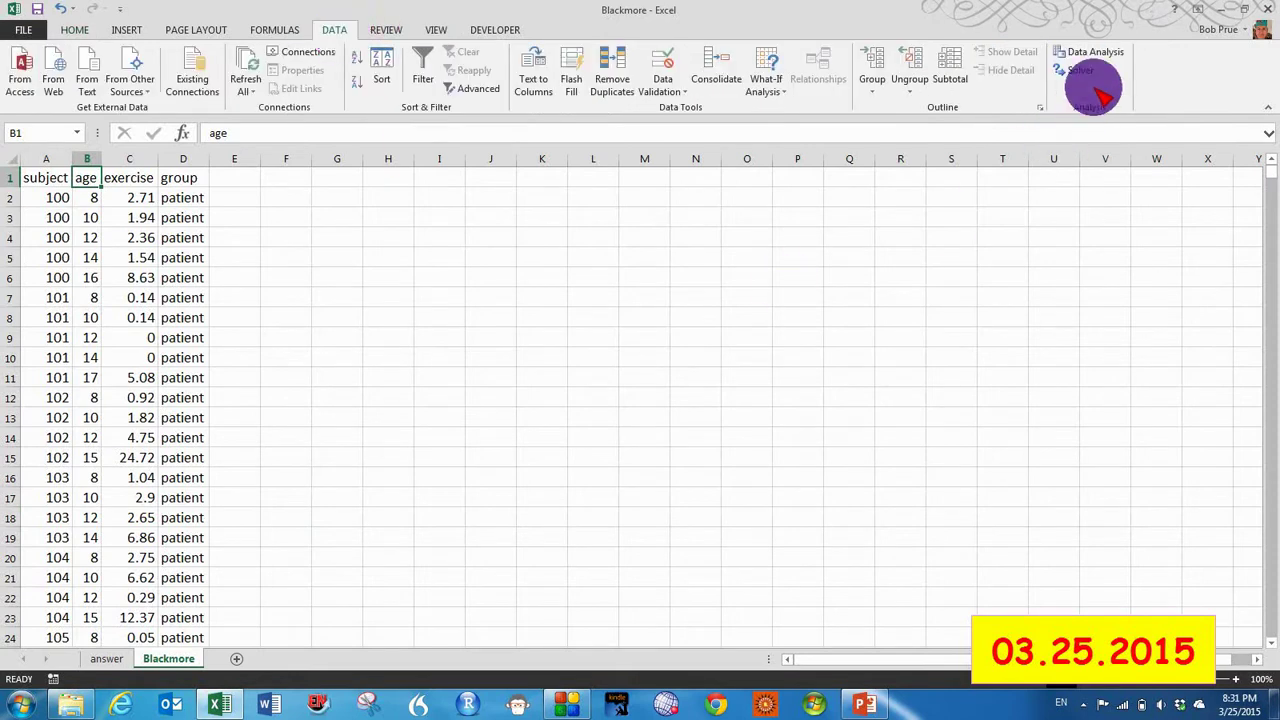
{"action": "left_click", "coordinate": [1090, 55]}
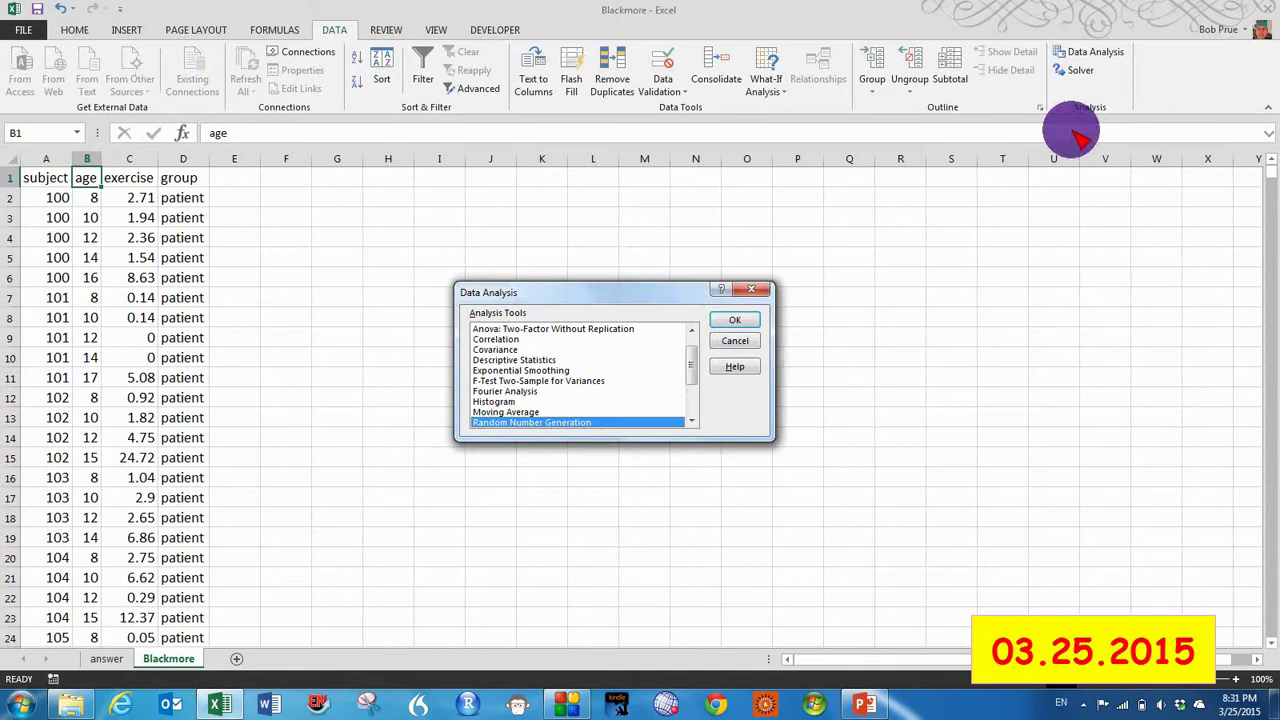
{"action": "left_click_drag", "start_coordinate": [688, 378], "coordinate": [712, 395]}
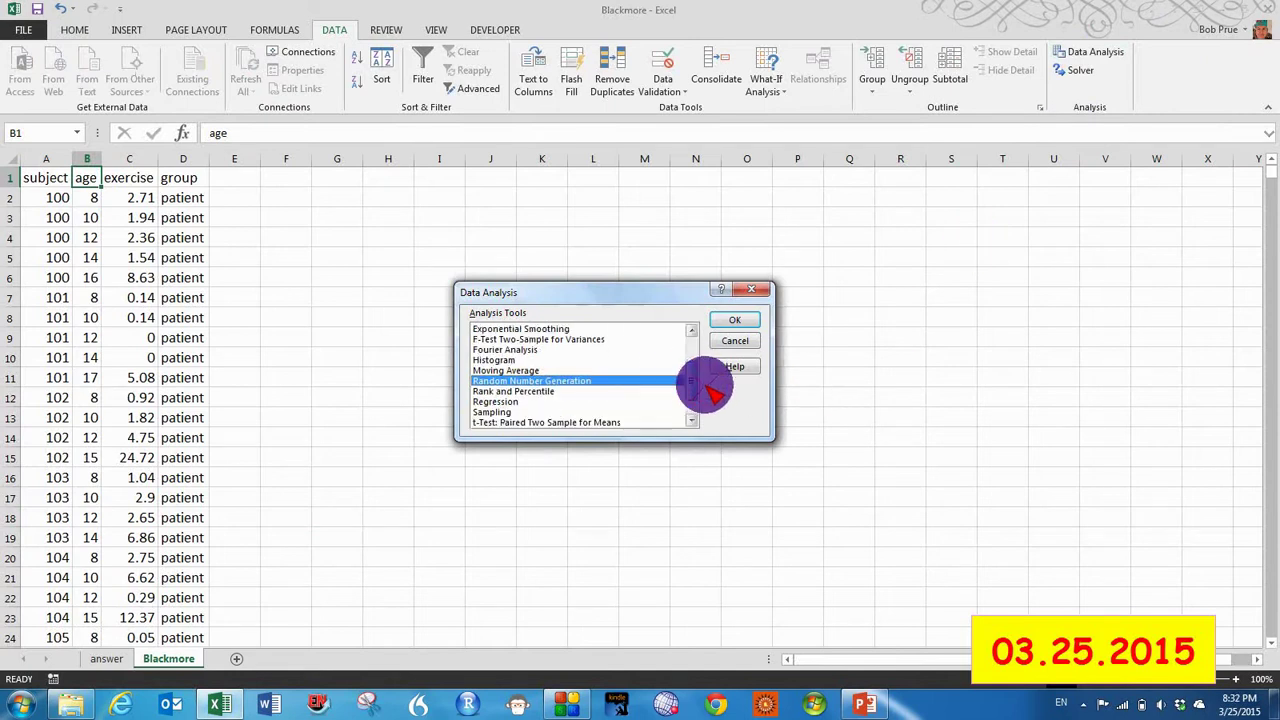
{"action": "left_click", "coordinate": [495, 402]}
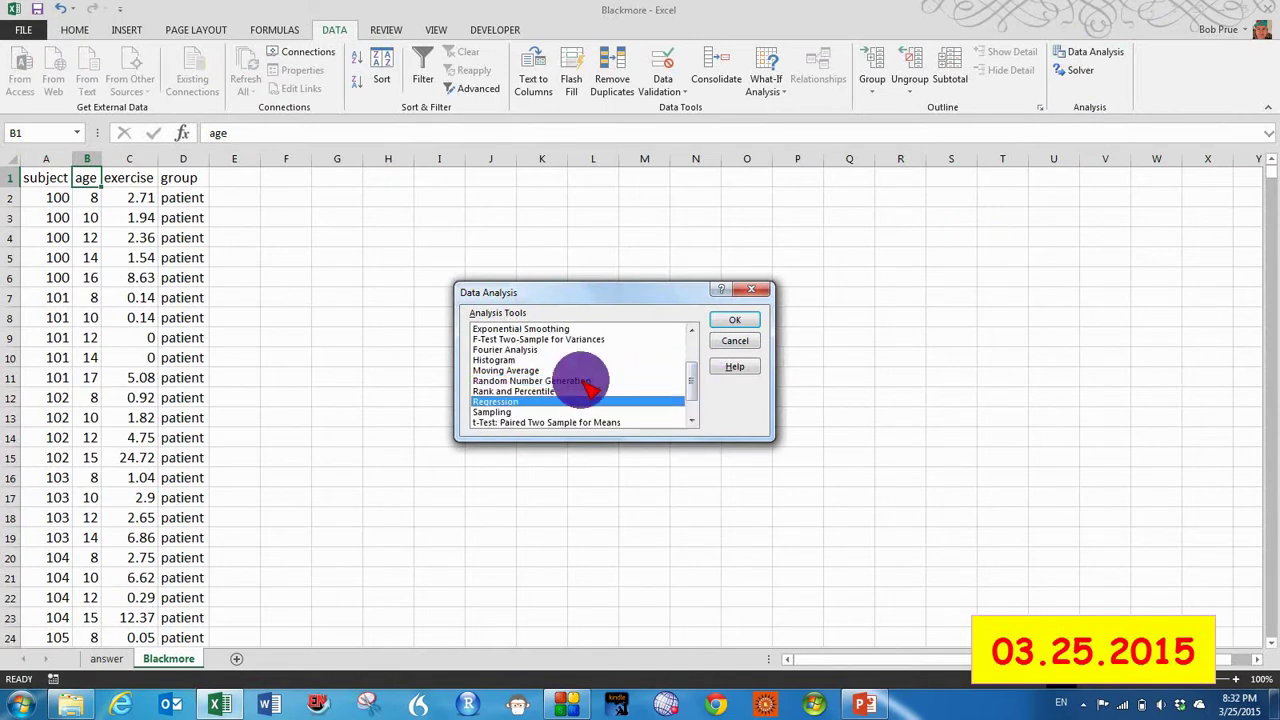
{"action": "left_click", "coordinate": [738, 324]}
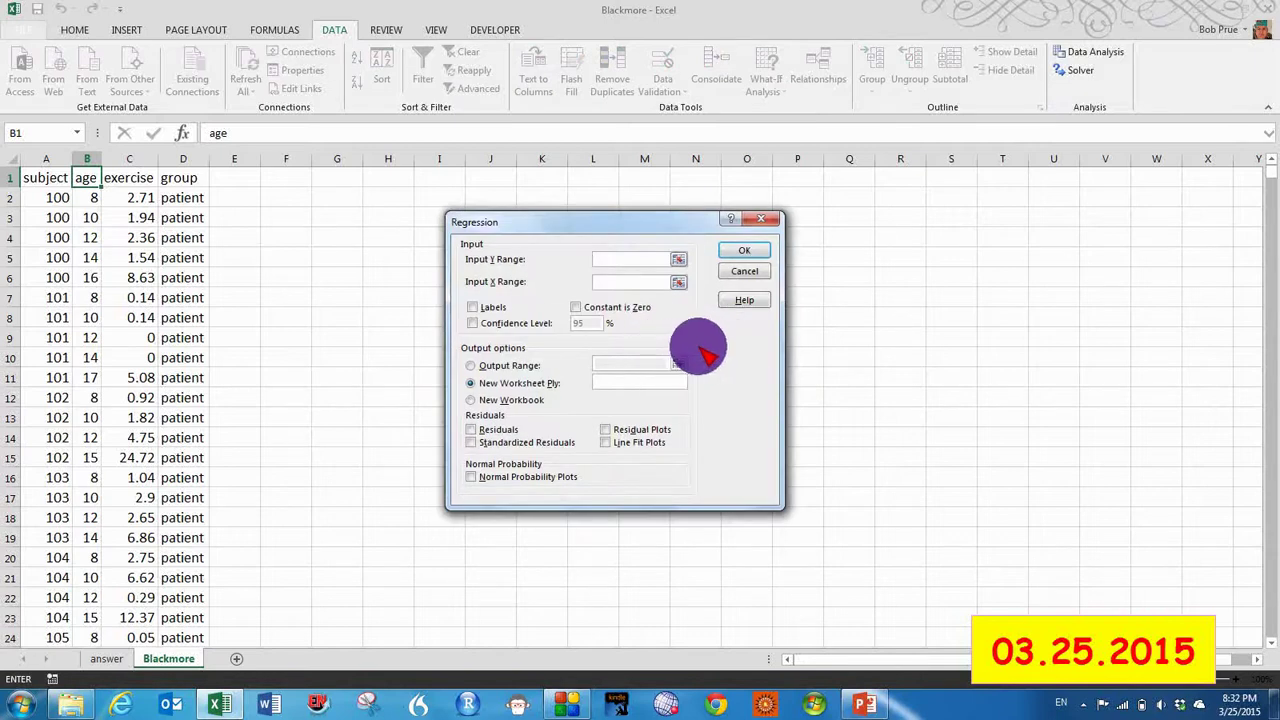
Set the Input Y Range to the exercise column, $C$1:$C$946.
{"action": "left_click", "coordinate": [680, 261]}
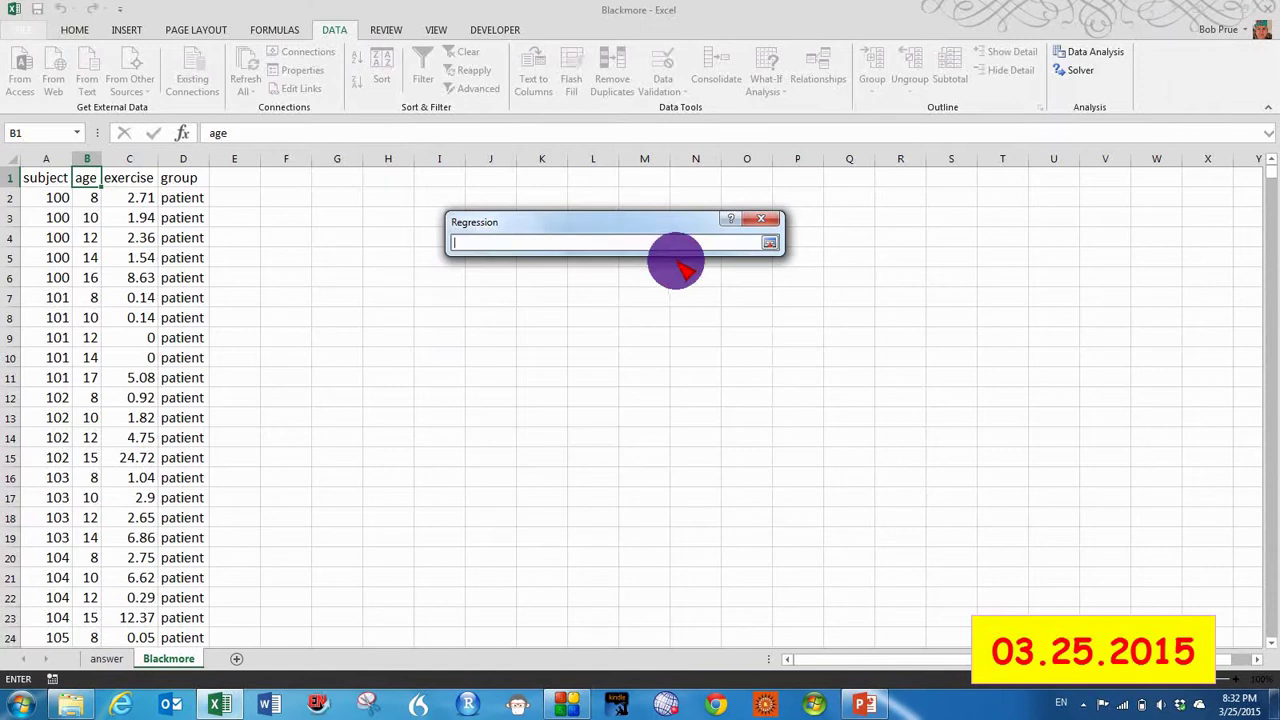
{"action": "left_click", "coordinate": [148, 182]}
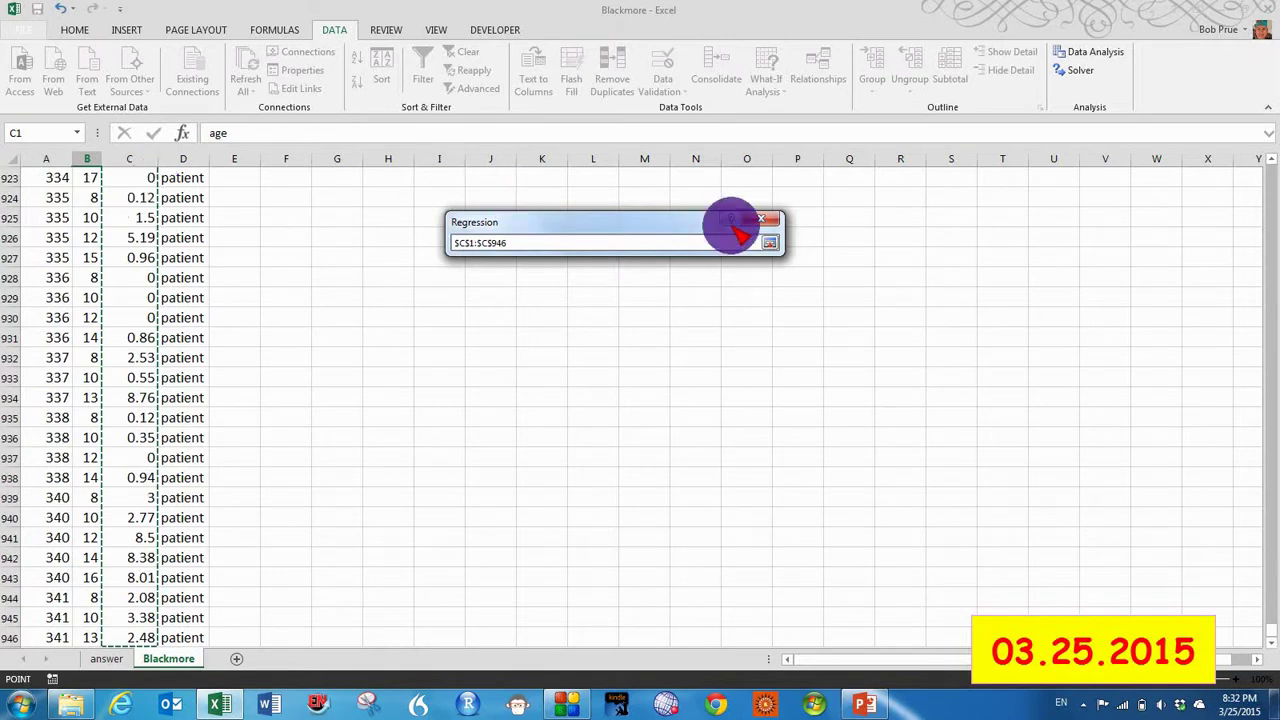
{"action": "left_click", "coordinate": [770, 243]}
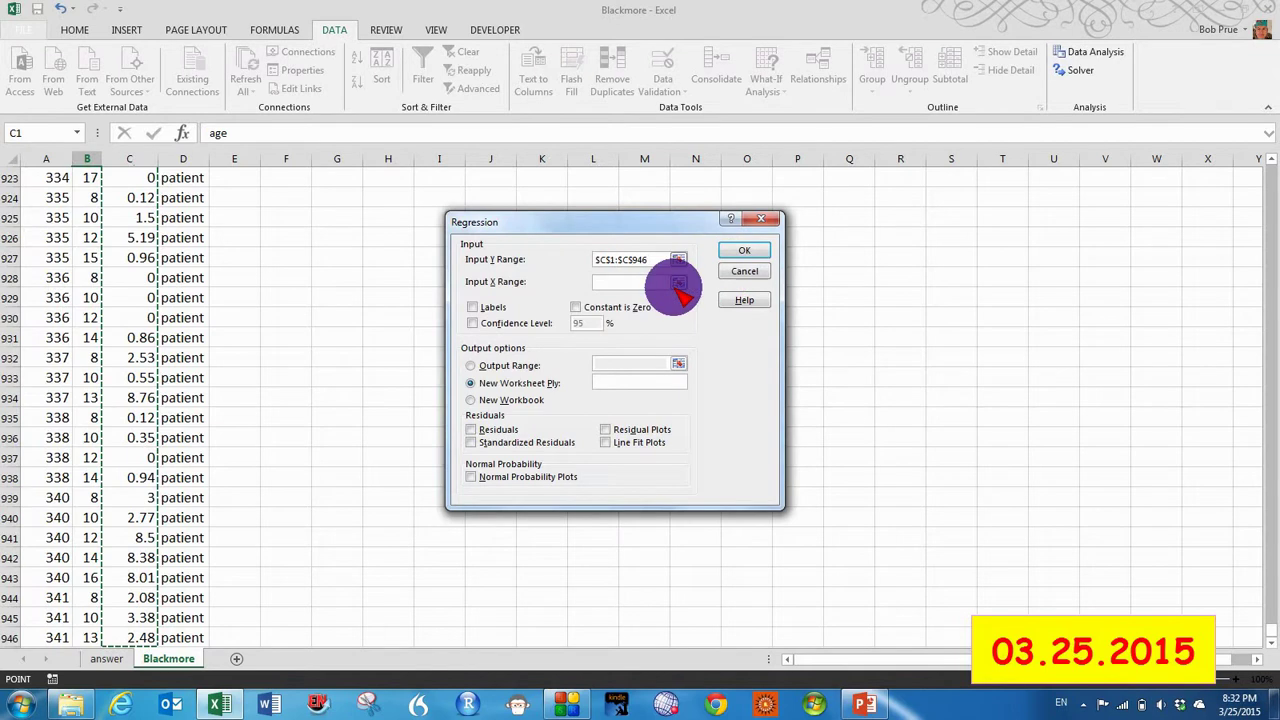
Select the age column, $B$1:$B$946, as the Input X Range.
{"action": "left_click", "coordinate": [679, 283]}
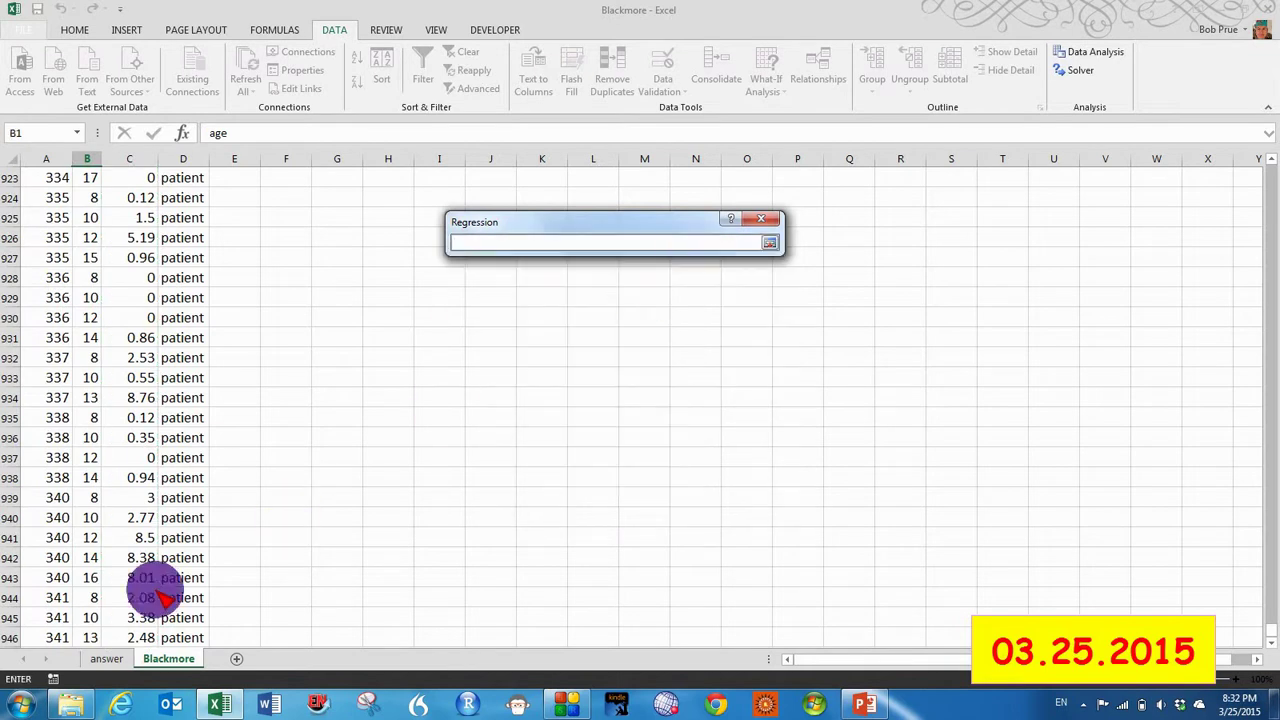
{"action": "scroll", "coordinate": [88, 324], "scroll_direction": "down", "scroll_amount": 13}
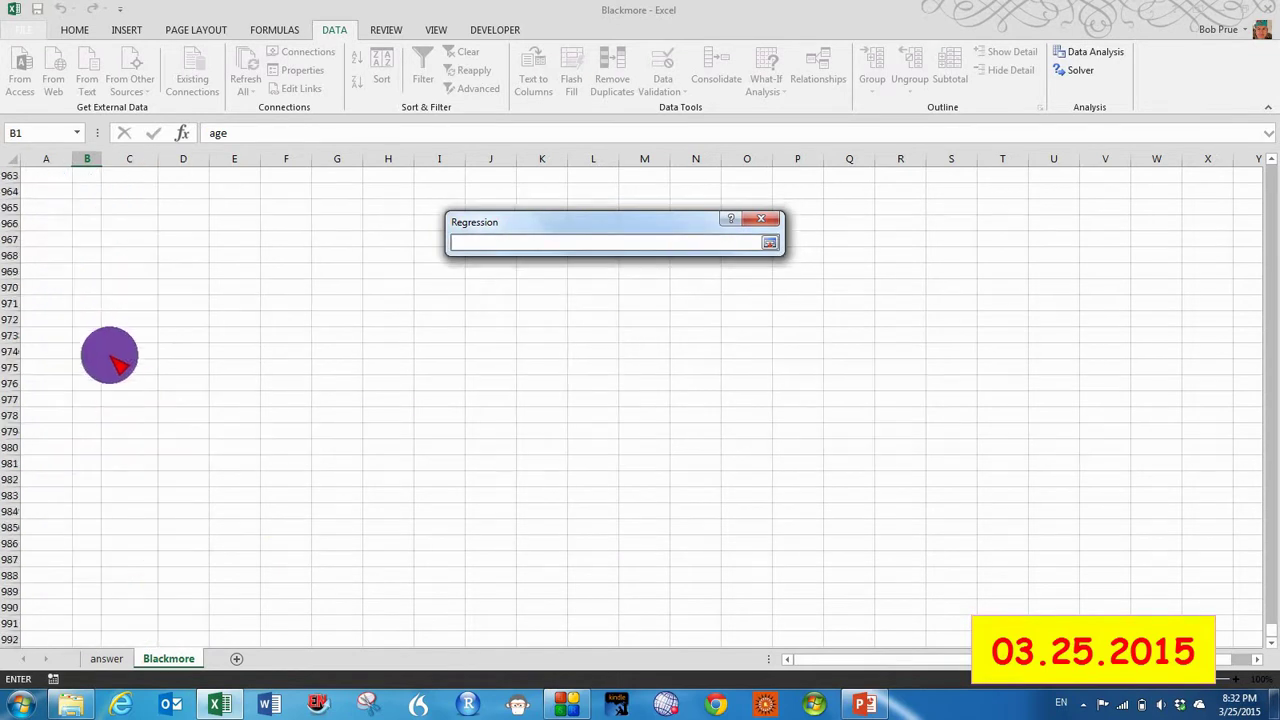
{"action": "scroll", "coordinate": [90, 340], "scroll_direction": "up", "scroll_amount": 8}
{"action": "left_click", "coordinate": [90, 318]}
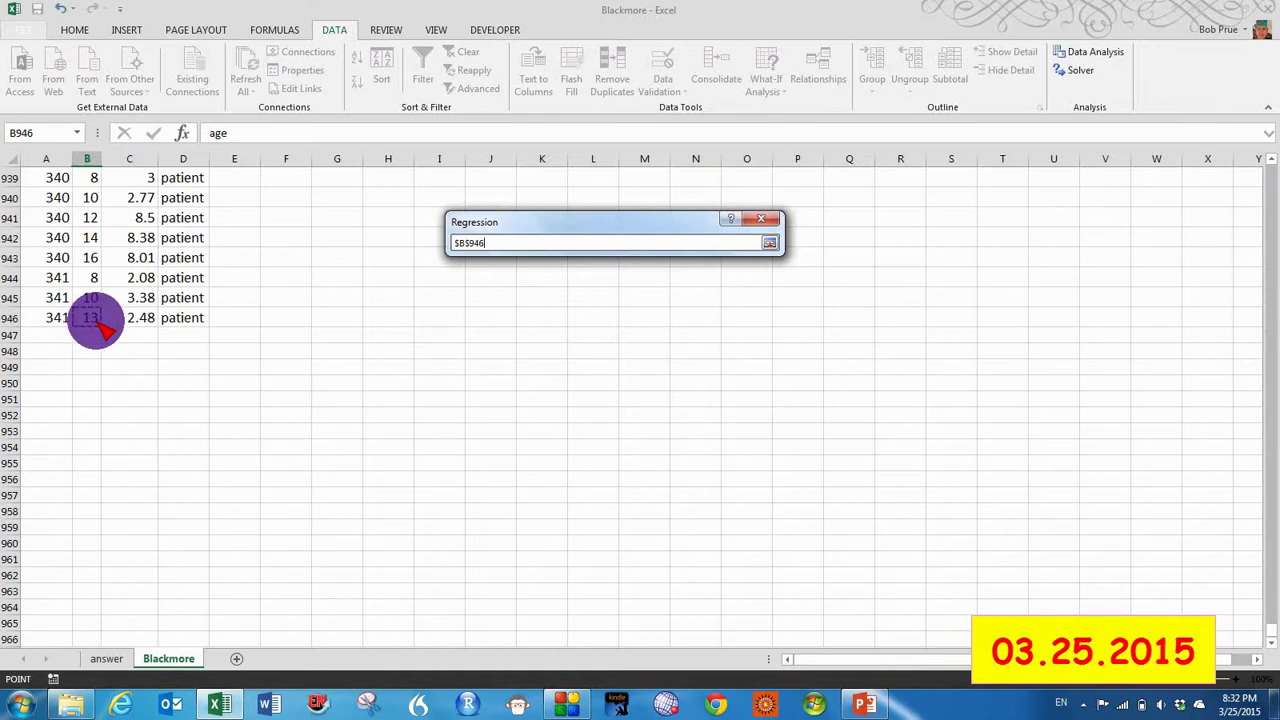
{"action": "key", "text": "ctrl+shift+Up"}
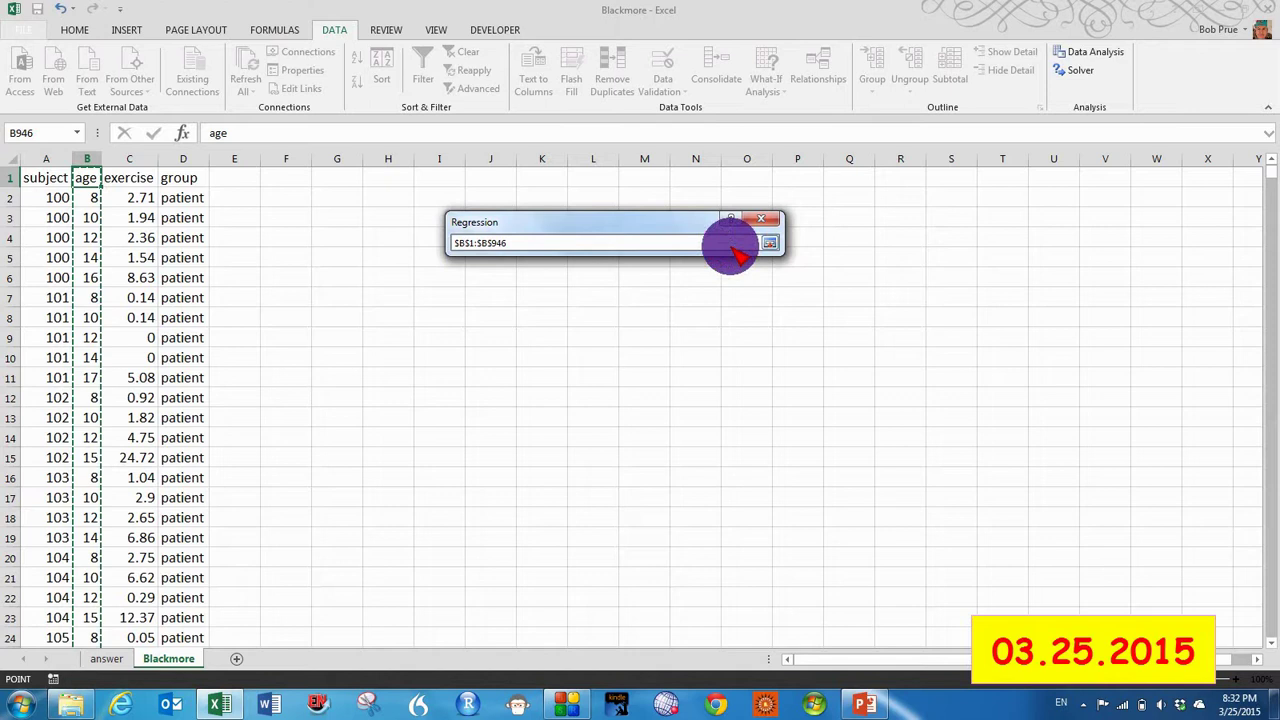
Run the regression with Labels and Line Fit Plots into a new 'output' worksheet.
{"action": "left_click", "coordinate": [768, 243]}
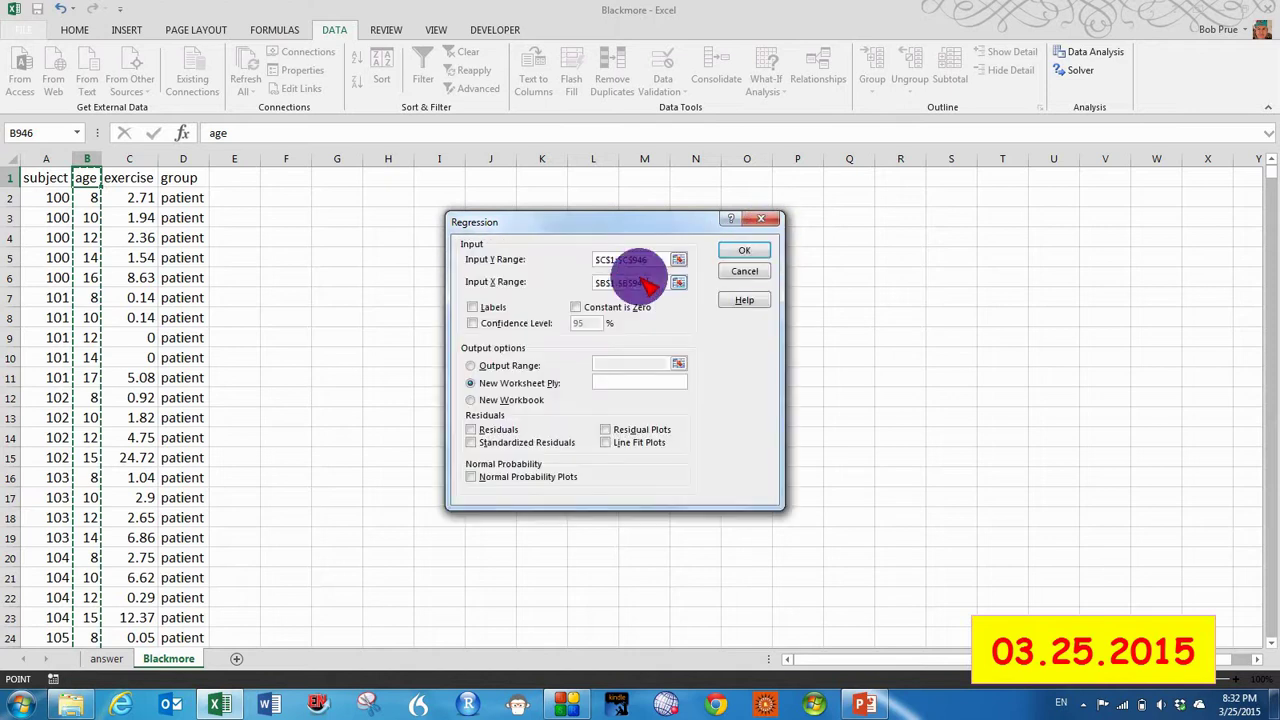
{"action": "left_click", "coordinate": [474, 309]}
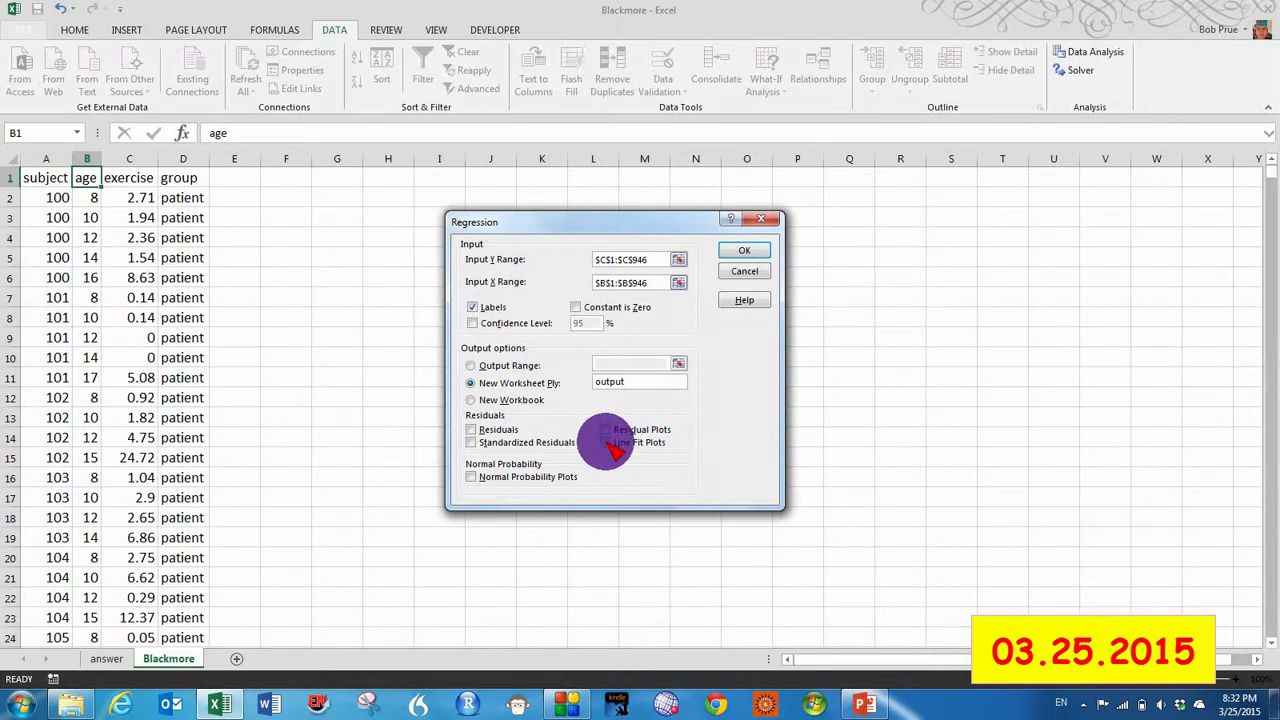
{"action": "left_click", "coordinate": [605, 442]}
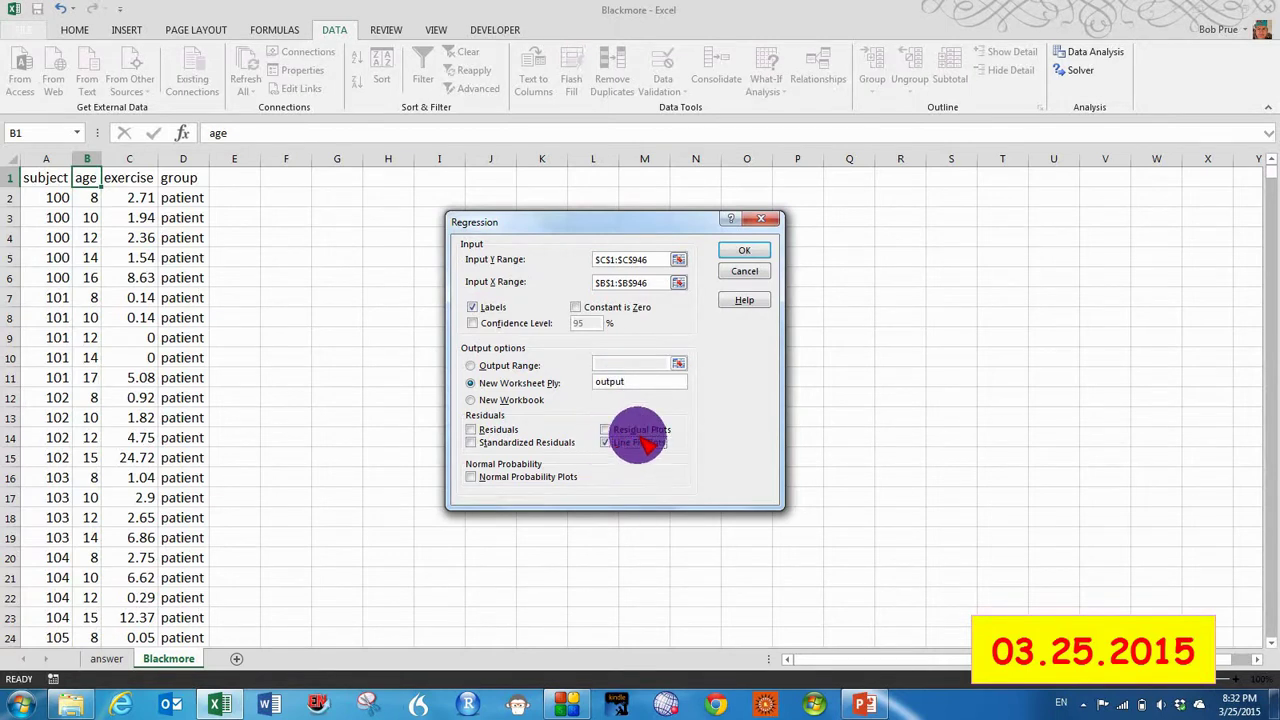
{"action": "left_click", "coordinate": [744, 252]}
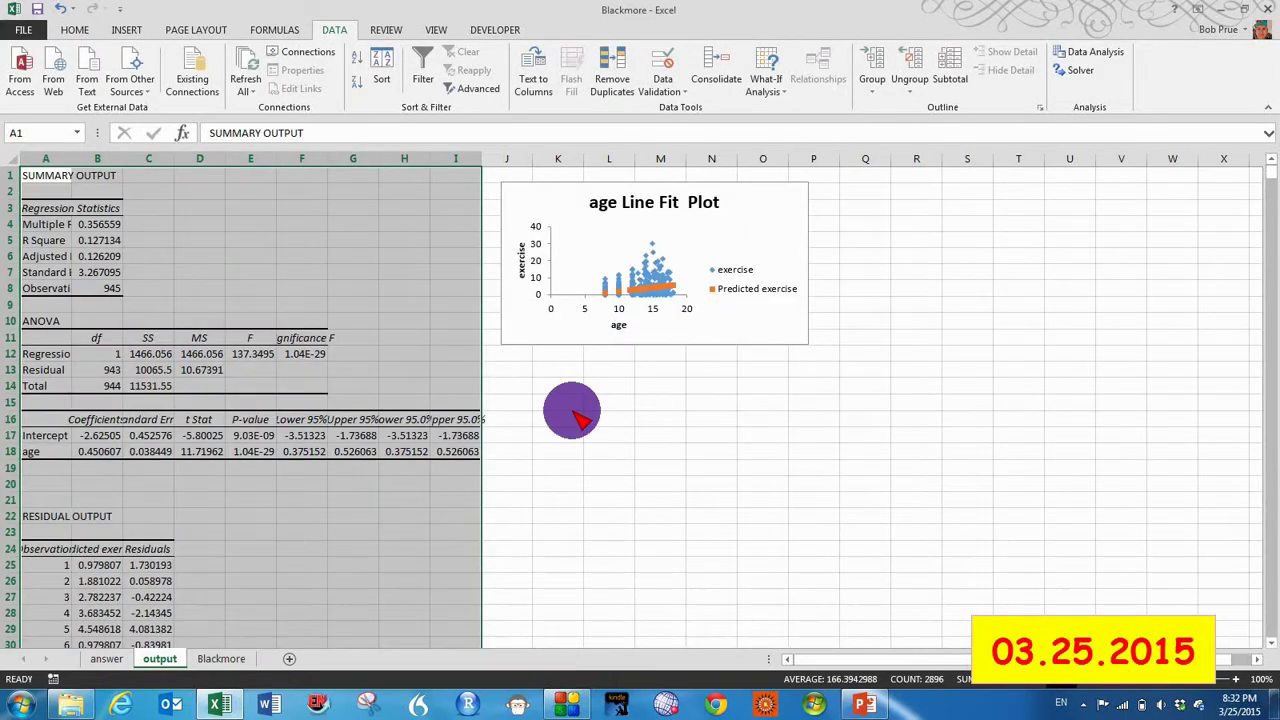
Enlarge the age Line Fit Plot on the output sheet.
{"action": "left_click", "coordinate": [809, 341]}
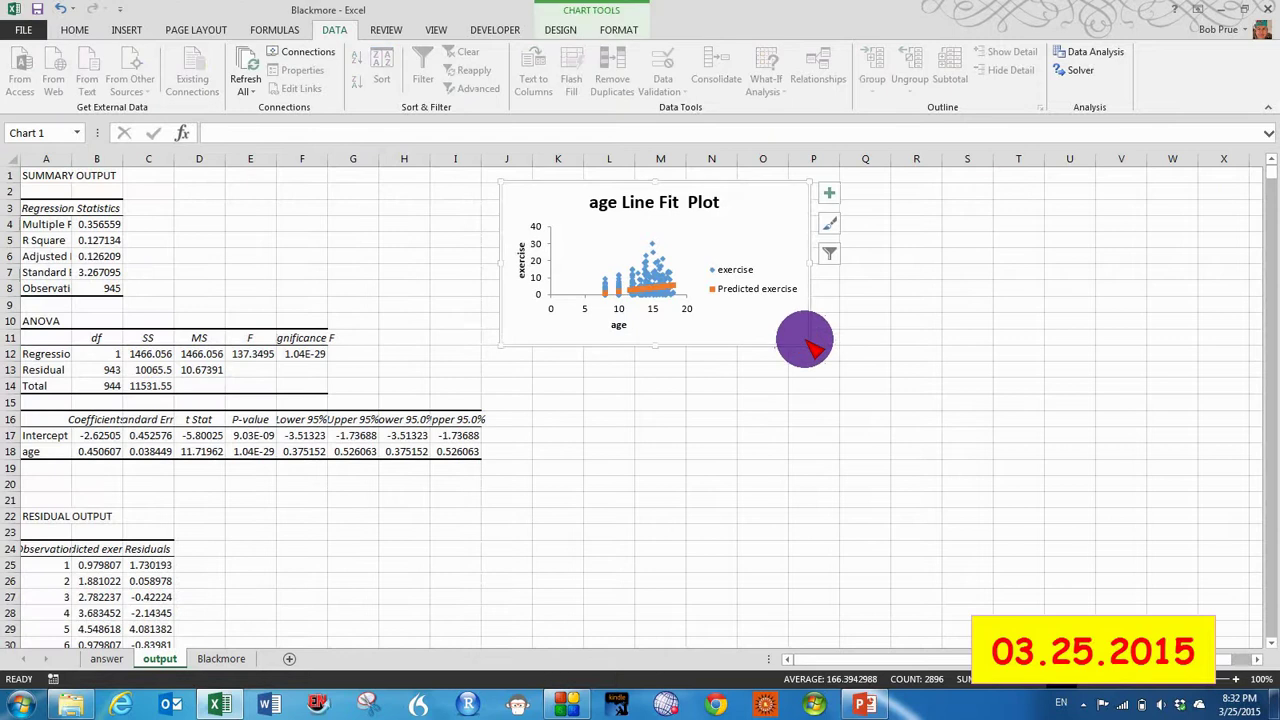
{"action": "left_click_drag", "start_coordinate": [809, 340], "coordinate": [972, 476]}
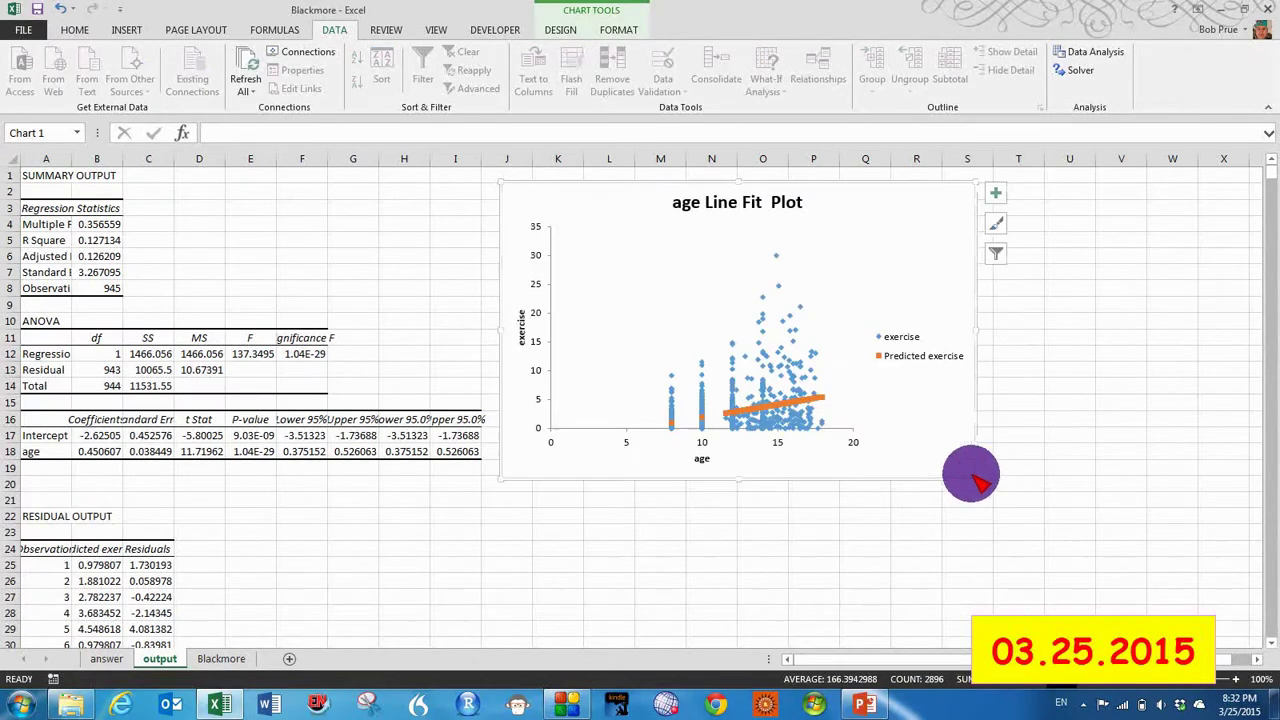
{"action": "left_click", "coordinate": [700, 600]}
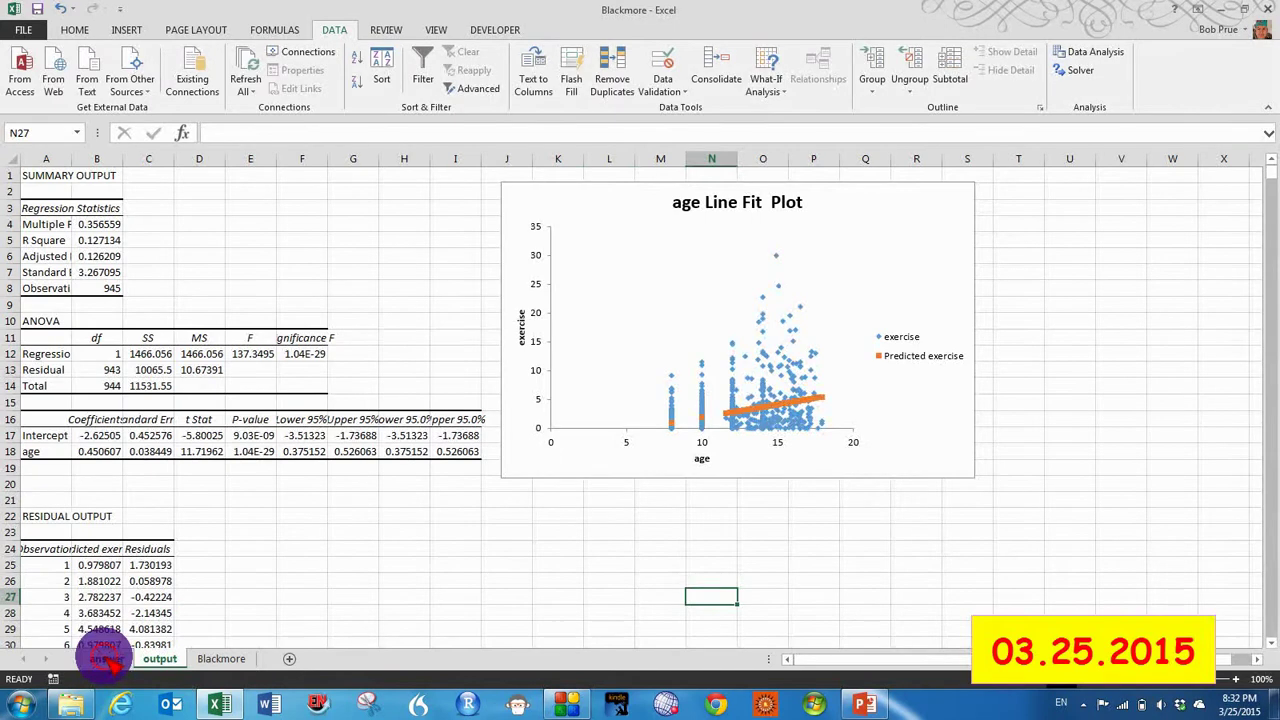
On the answer sheet, move the chart right and inspect Adjusted R Square.
{"action": "left_click", "coordinate": [106, 659]}
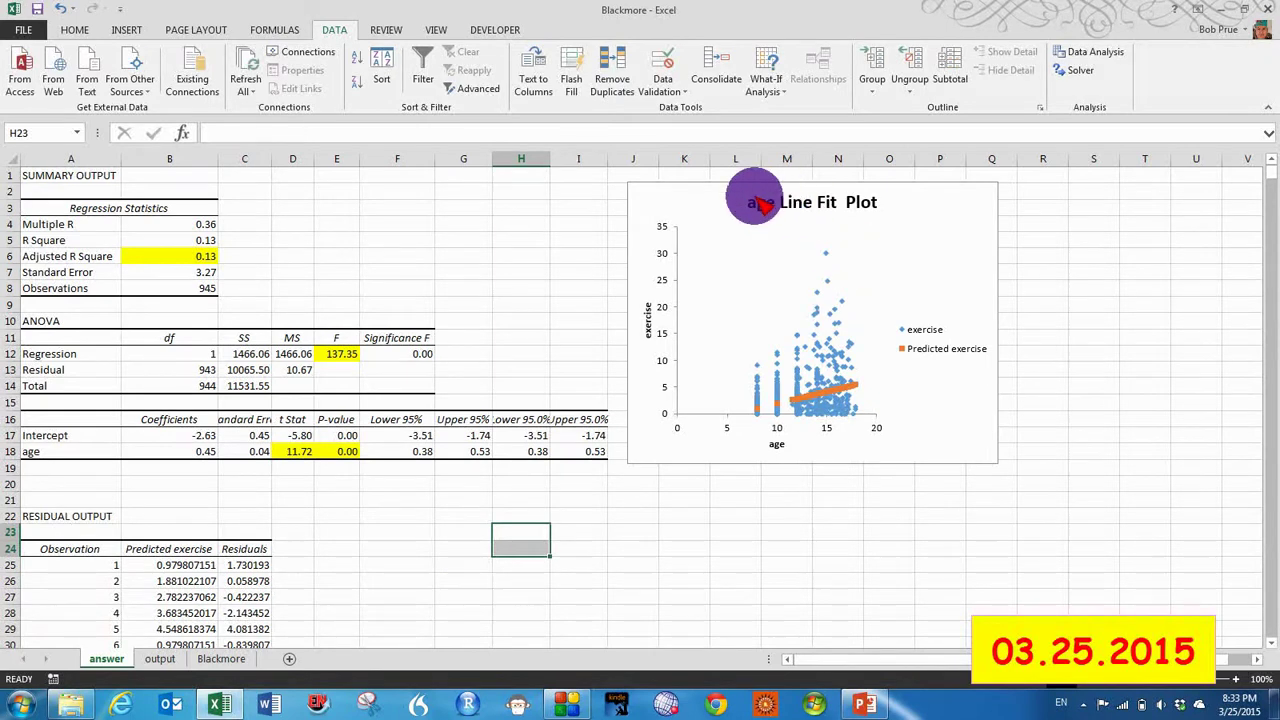
{"action": "left_click_drag", "start_coordinate": [771, 194], "coordinate": [835, 195]}
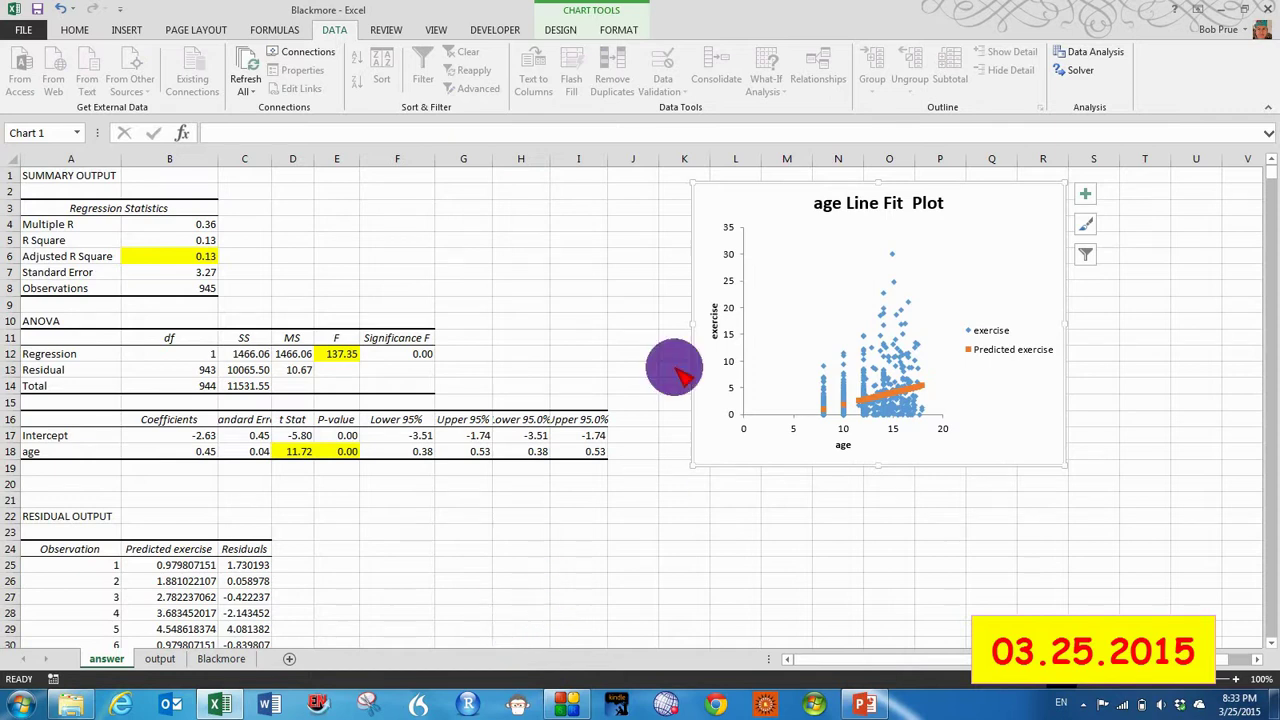
{"action": "left_click", "coordinate": [186, 263]}
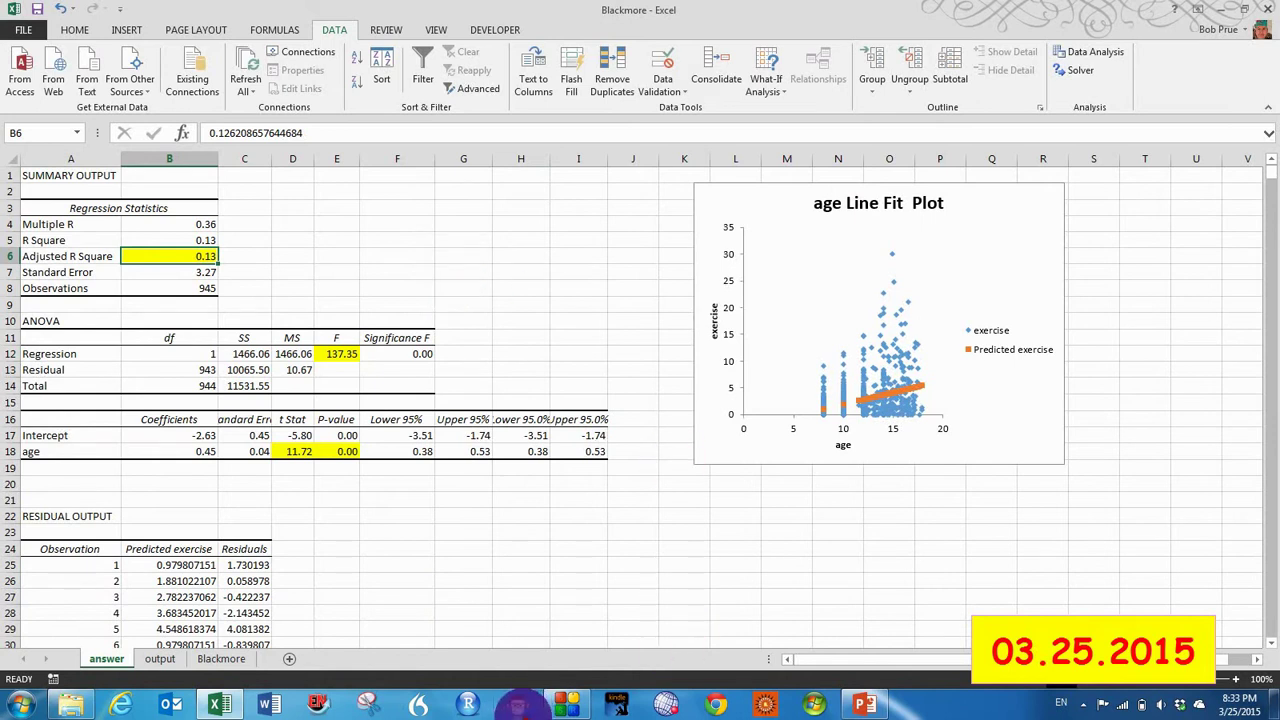
Fill F 137.35 yellow, then review df 1 and 943 and the Significance F.
{"action": "left_click", "coordinate": [340, 354]}
{"action": "key", "text": "F4"}
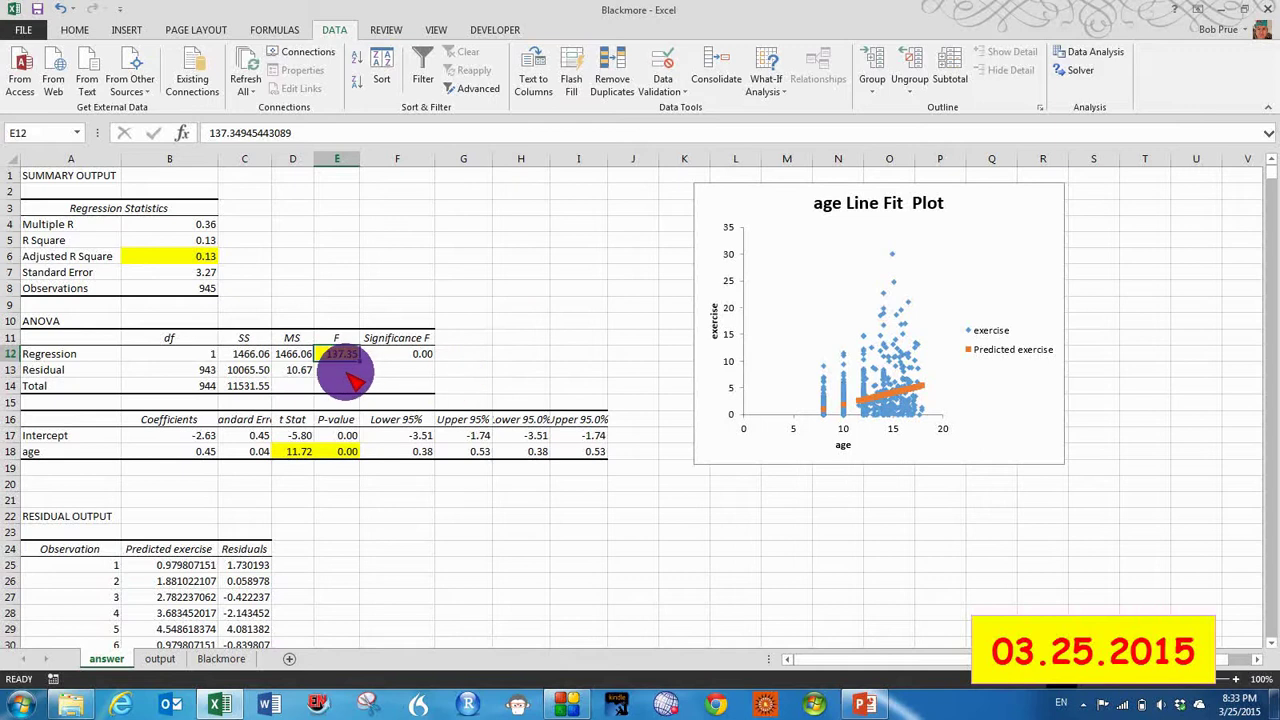
{"action": "left_click", "coordinate": [188, 356]}
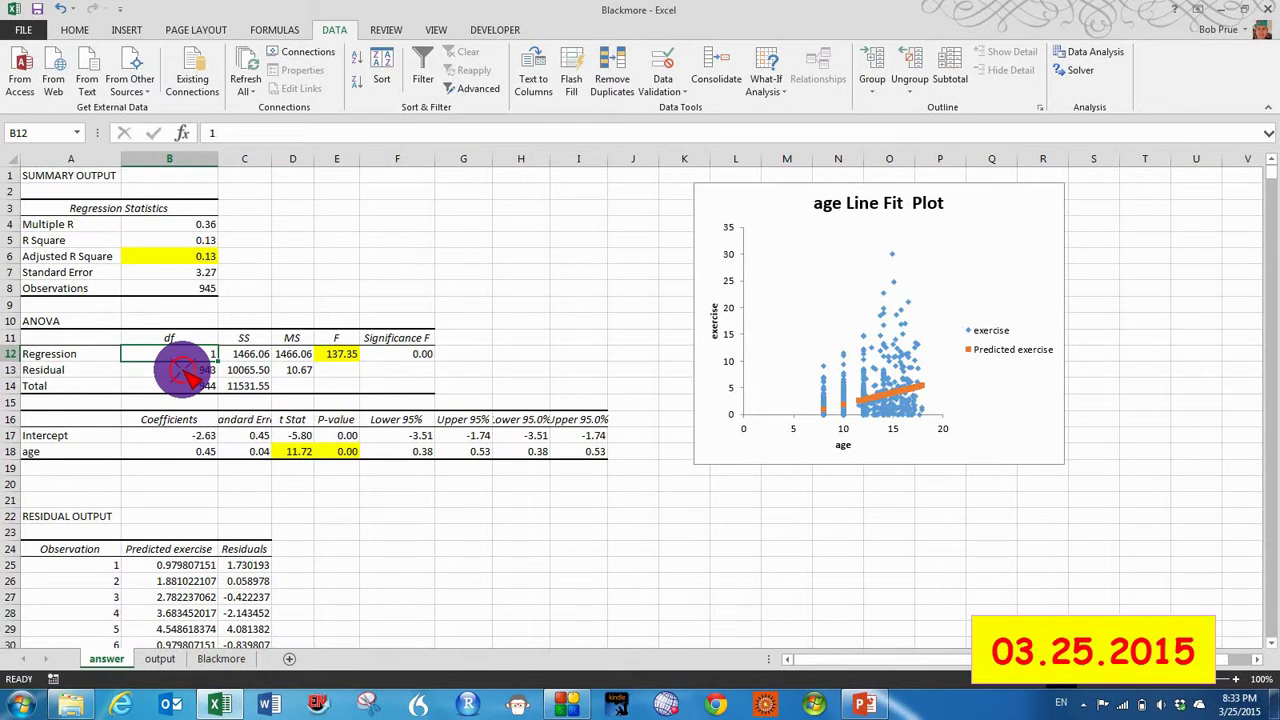
{"action": "left_click", "coordinate": [189, 372]}
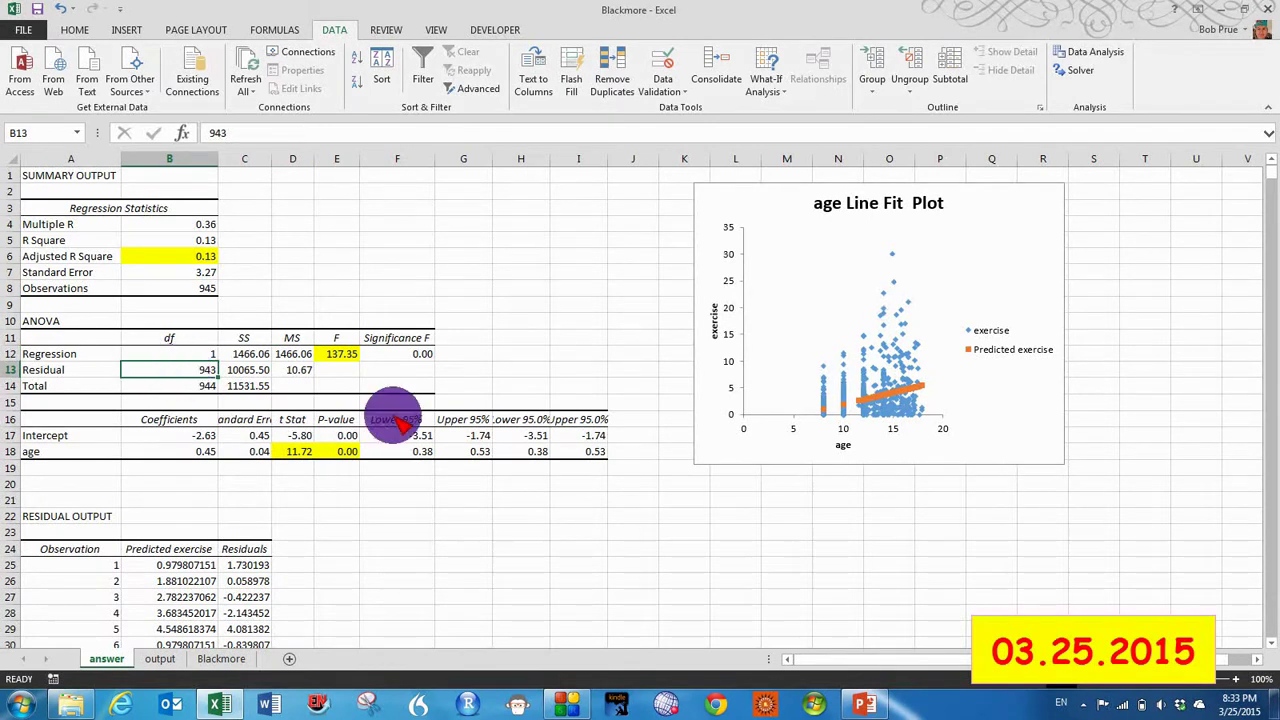
{"action": "left_click", "coordinate": [421, 358]}
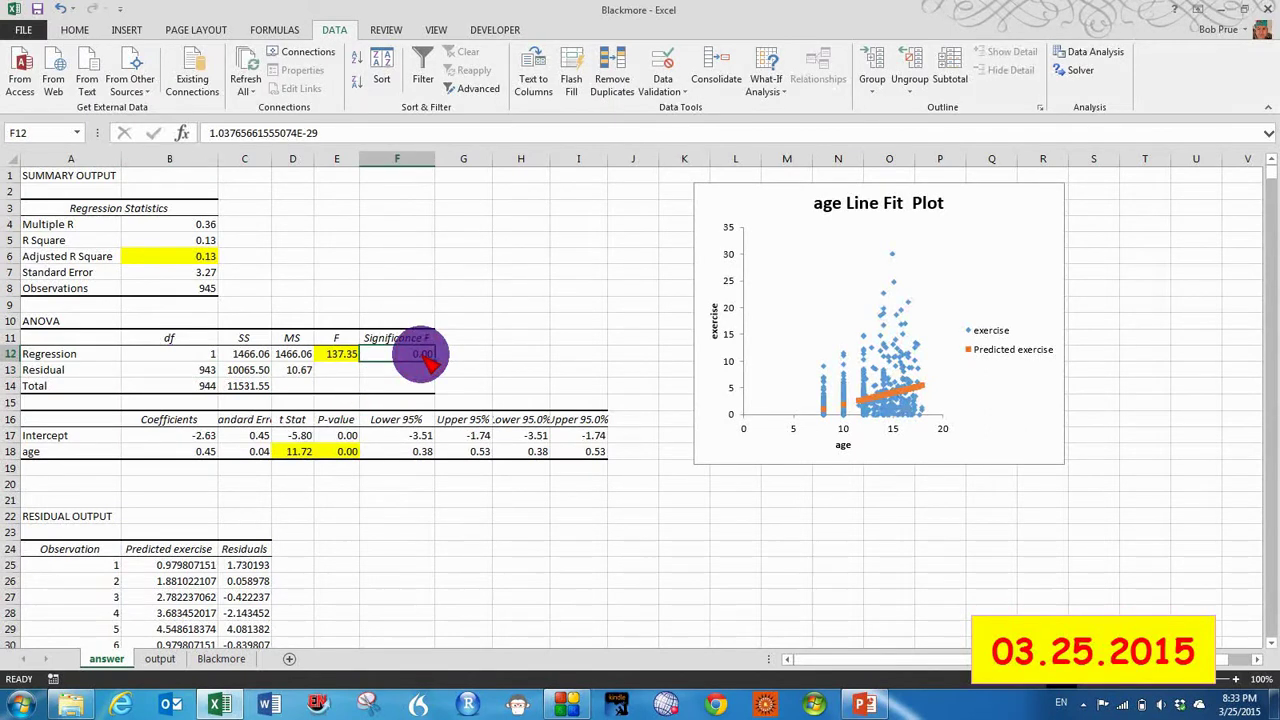
In R Console, run qf(.95,1,943) to get the critical F of 3.851339.
{"action": "left_click", "coordinate": [458, 356]}
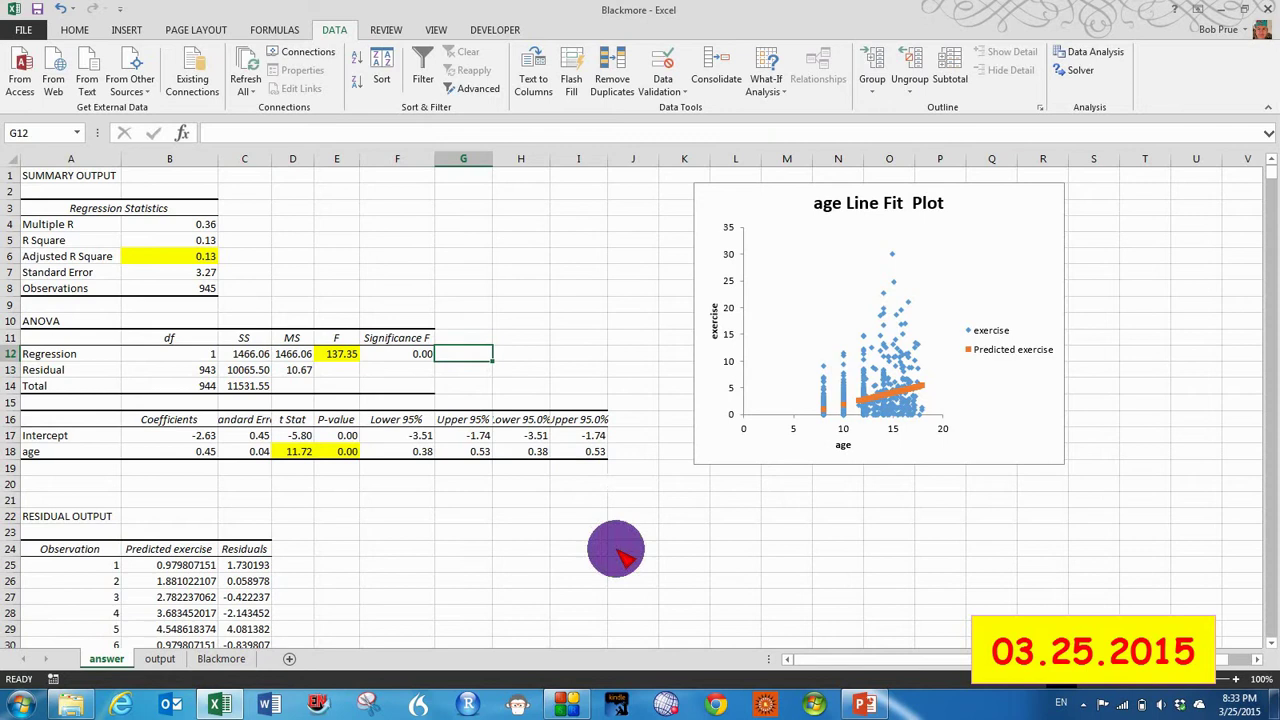
{"action": "left_click", "coordinate": [517, 705]}
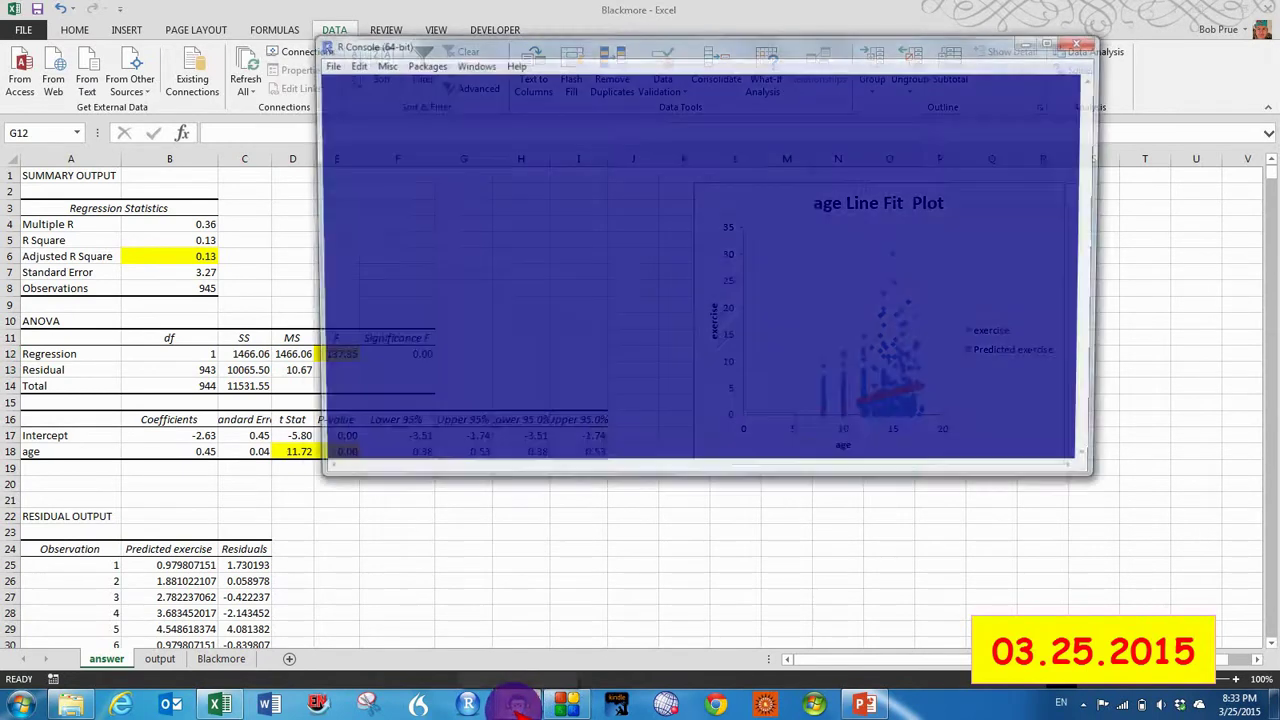
{"action": "left_click_drag", "start_coordinate": [737, 40], "coordinate": [900, 68]}
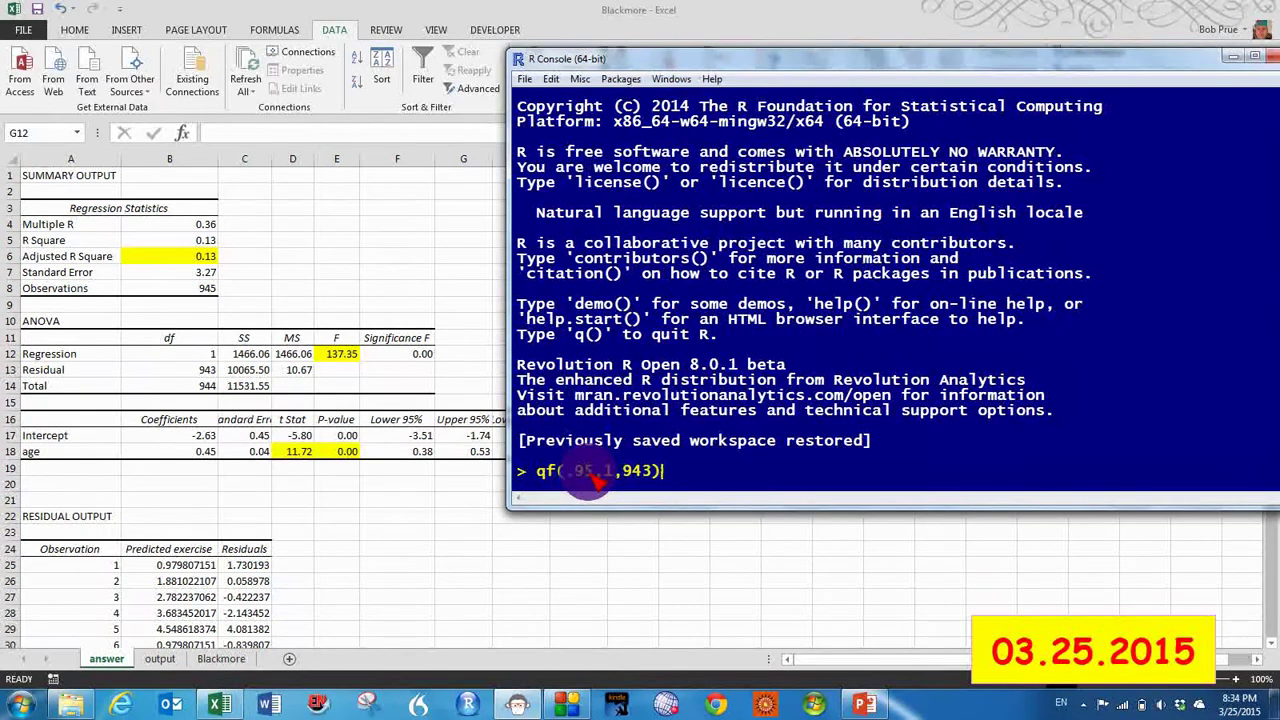
{"action": "key", "text": "Return"}
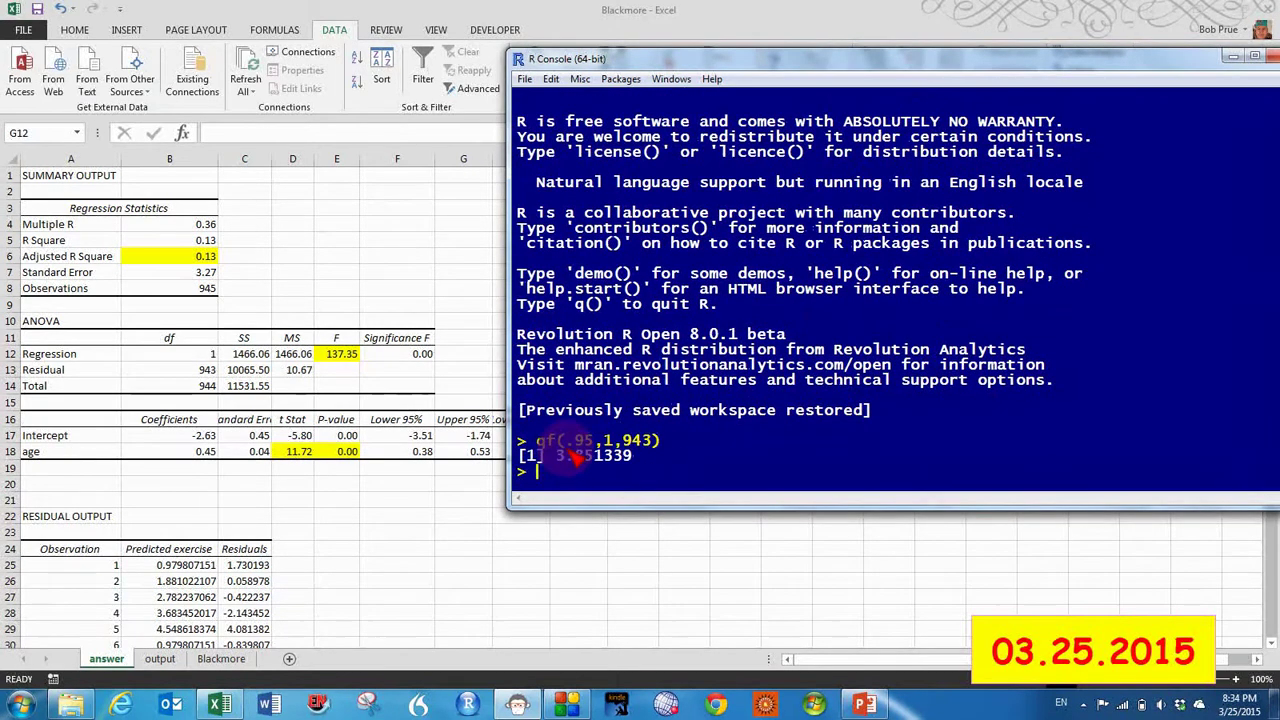
Label G11 'f critical' and enter 3.85 in G12, beside the F of 137.35.
{"action": "left_click", "coordinate": [452, 340]}
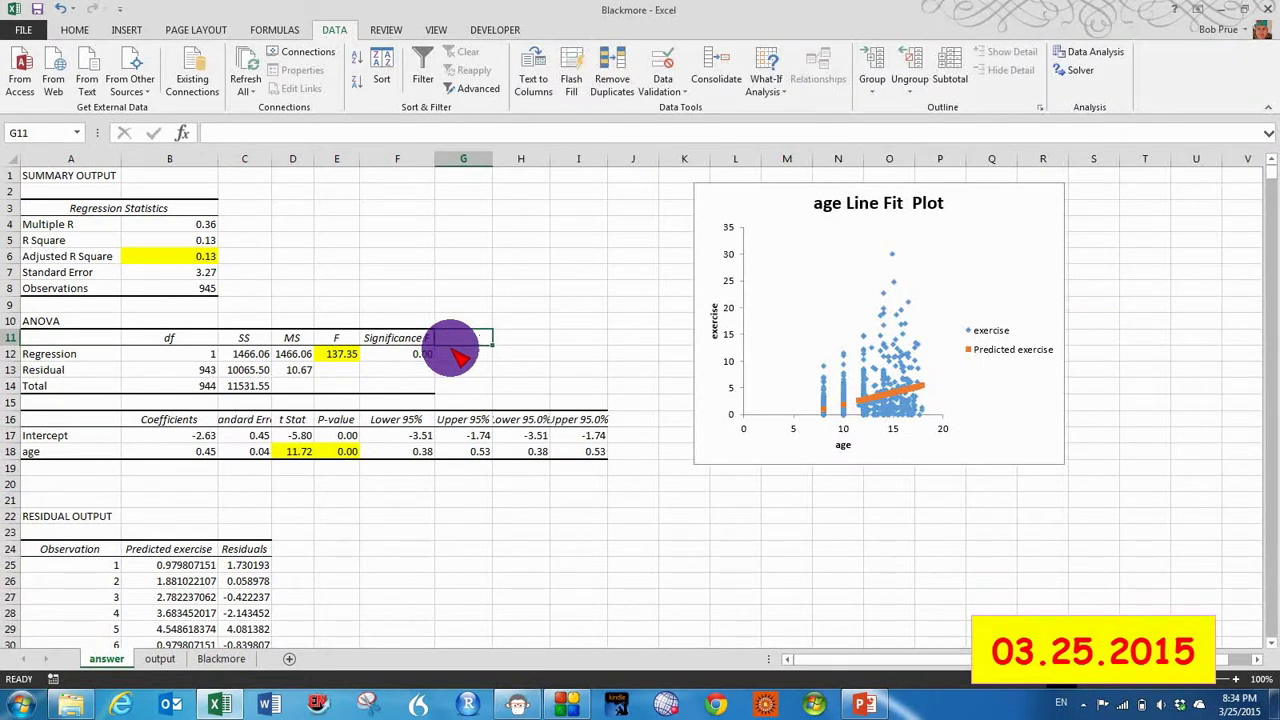
{"action": "type", "text": "f c"}
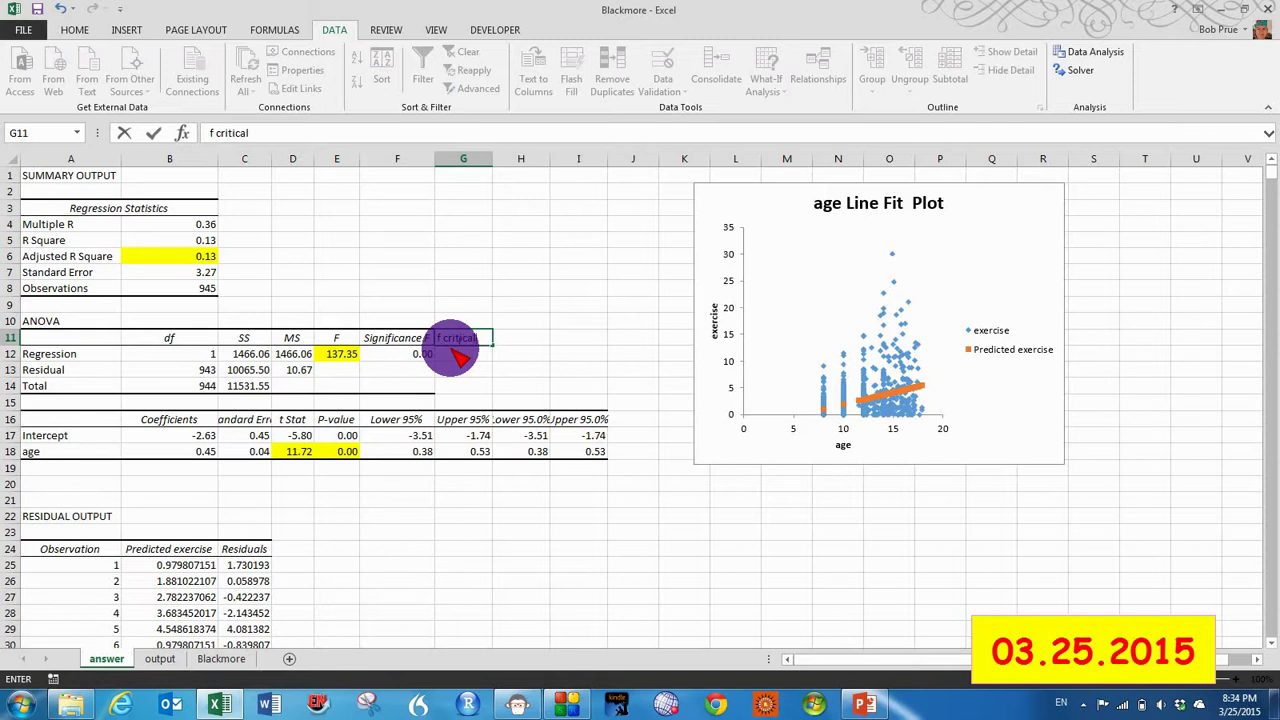
{"action": "type", "text": "ritical"}
{"action": "key", "text": "Return"}
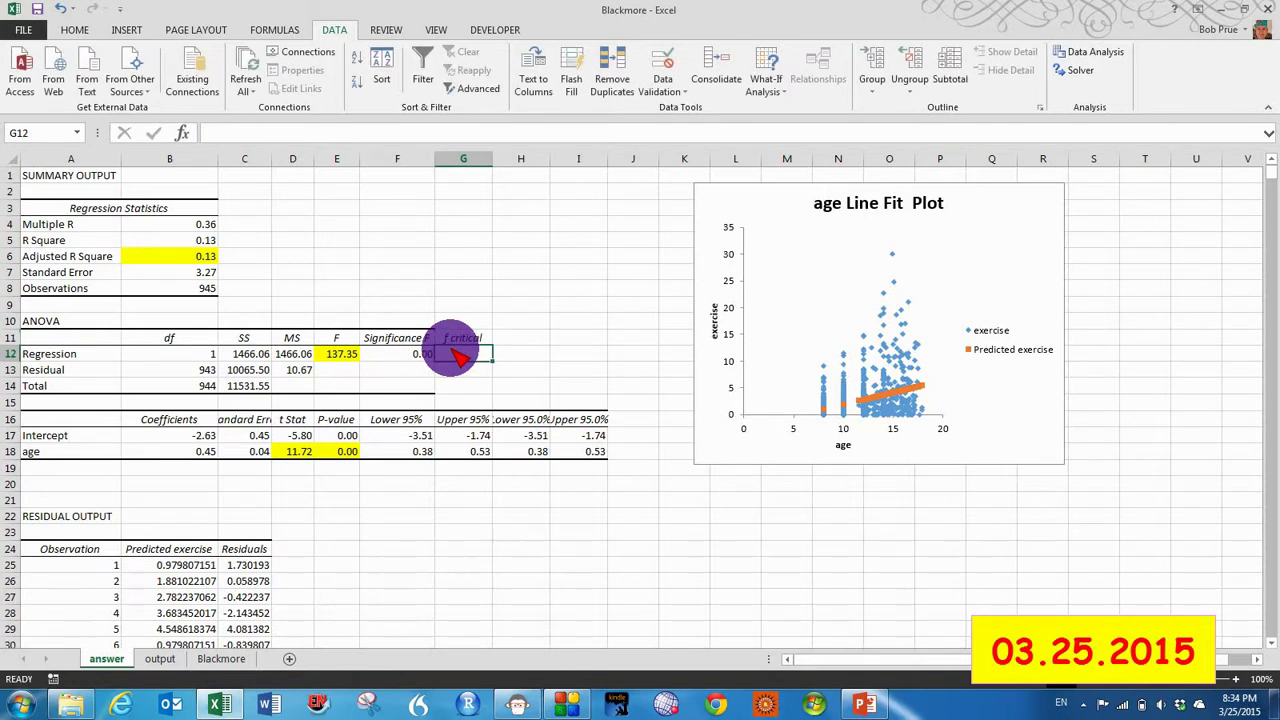
{"action": "type", "text": "3/85"}
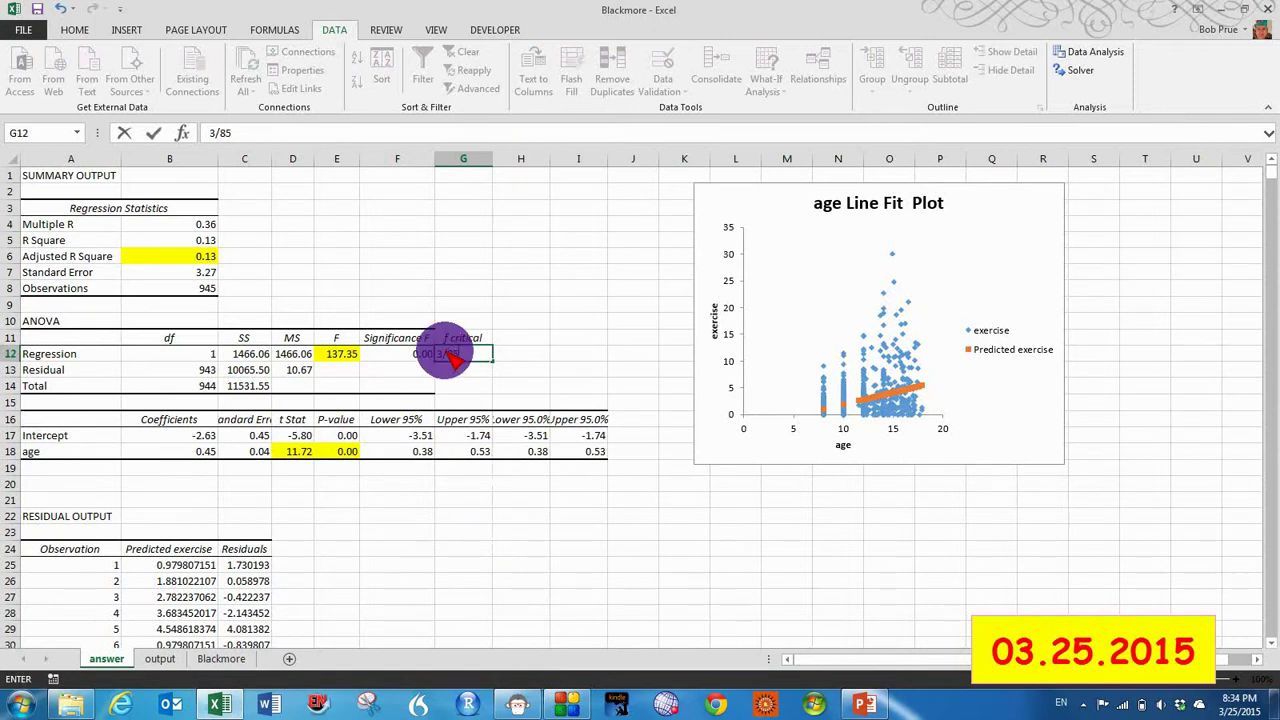
{"action": "left_click", "coordinate": [218, 135]}
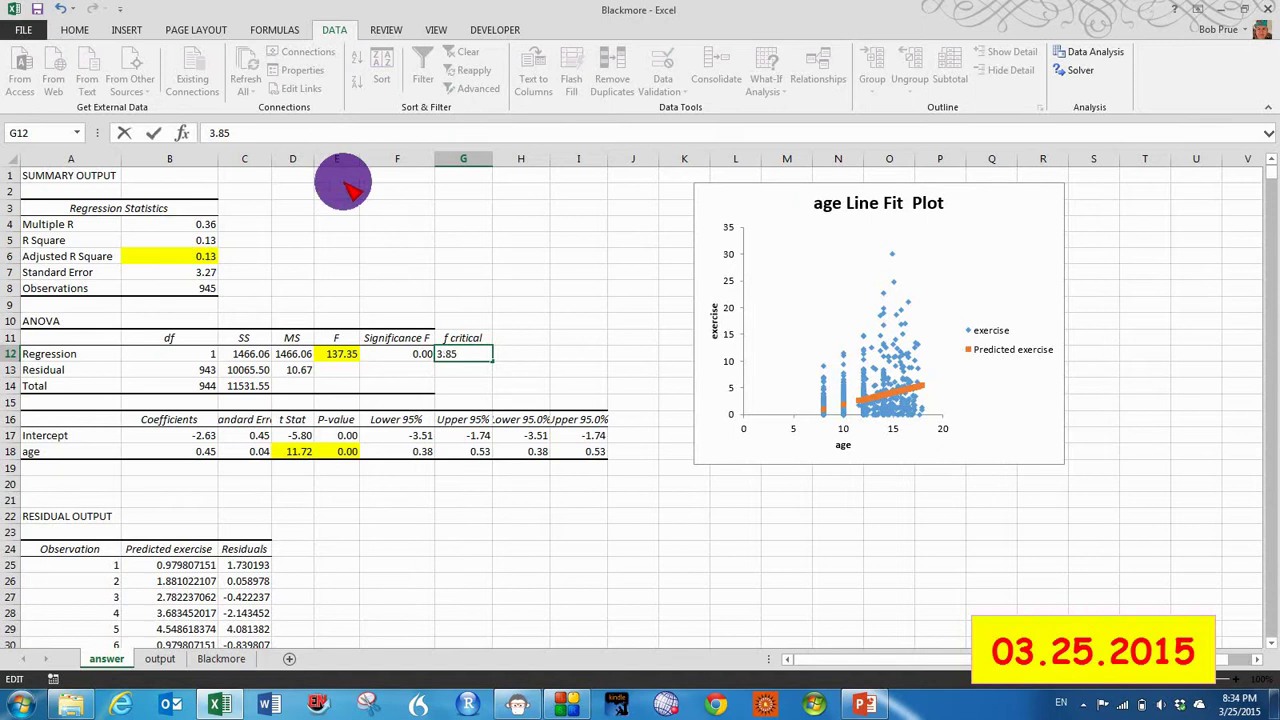
{"action": "left_click", "coordinate": [443, 470]}
{"action": "left_click", "coordinate": [346, 358]}
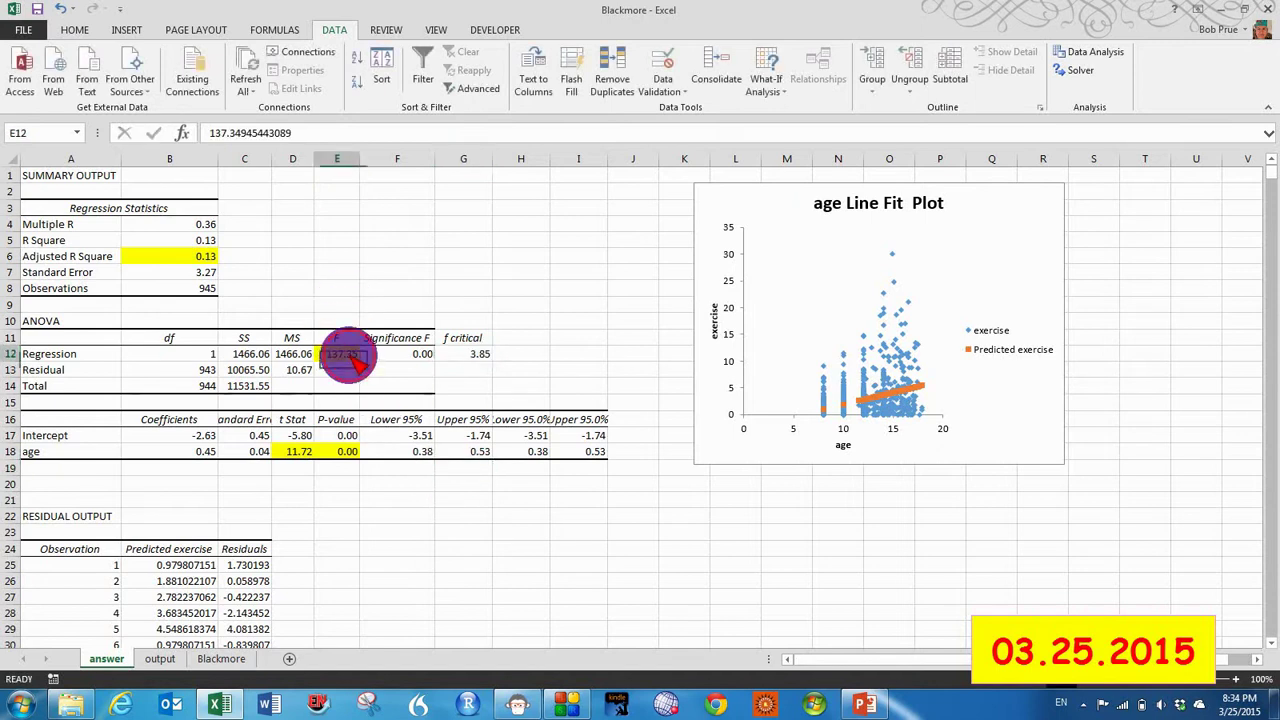
{"action": "left_click", "coordinate": [468, 358]}
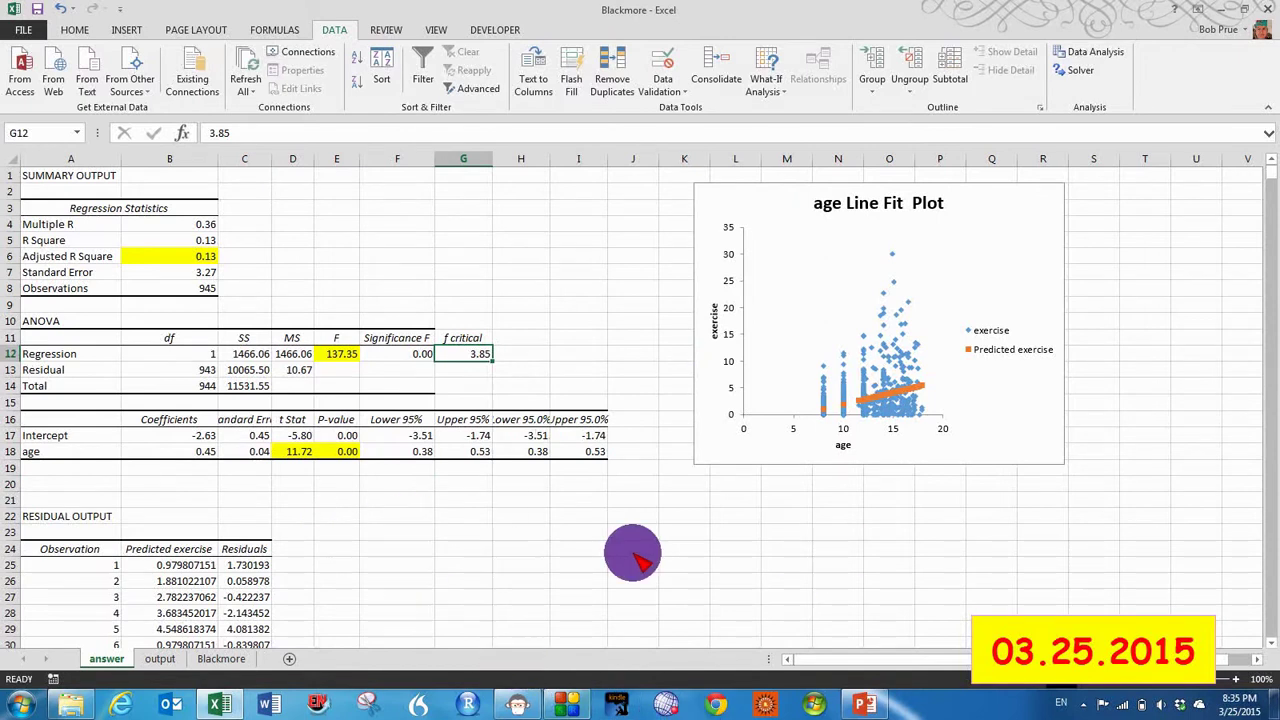
Compare the age t Stat with its P-value in the coefficients table.
{"action": "left_click", "coordinate": [412, 514]}
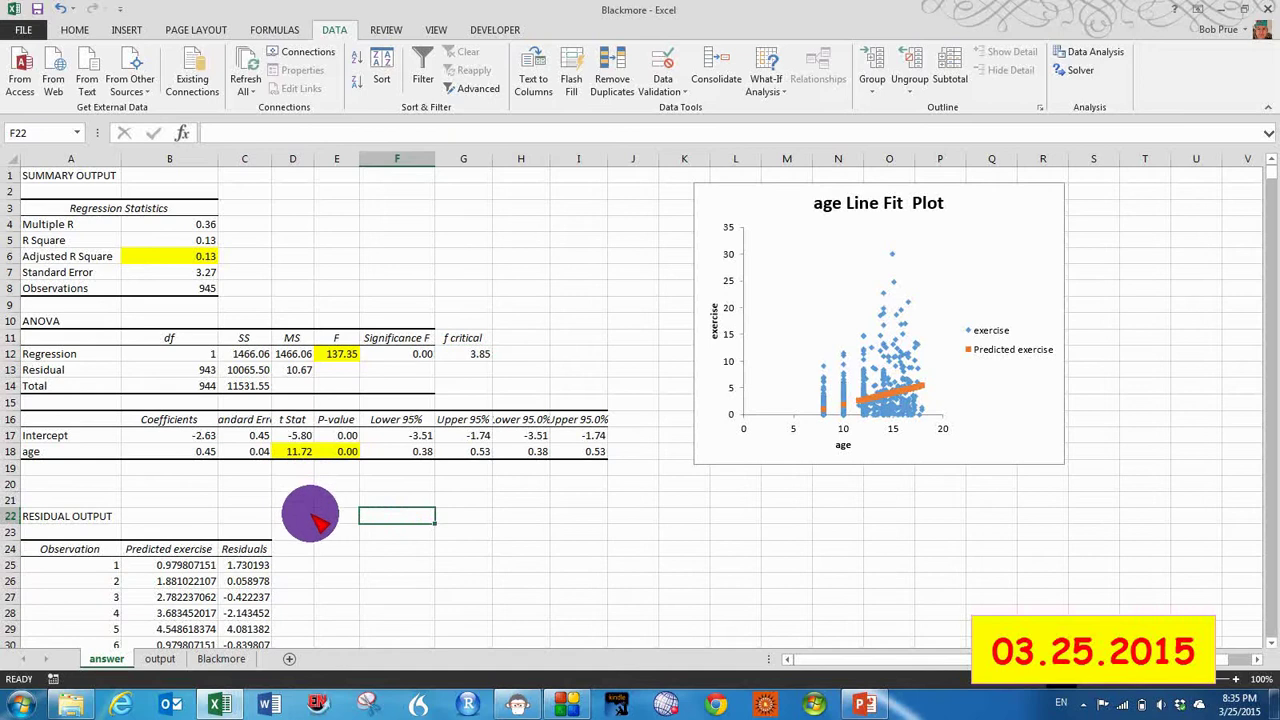
{"action": "left_click", "coordinate": [292, 451]}
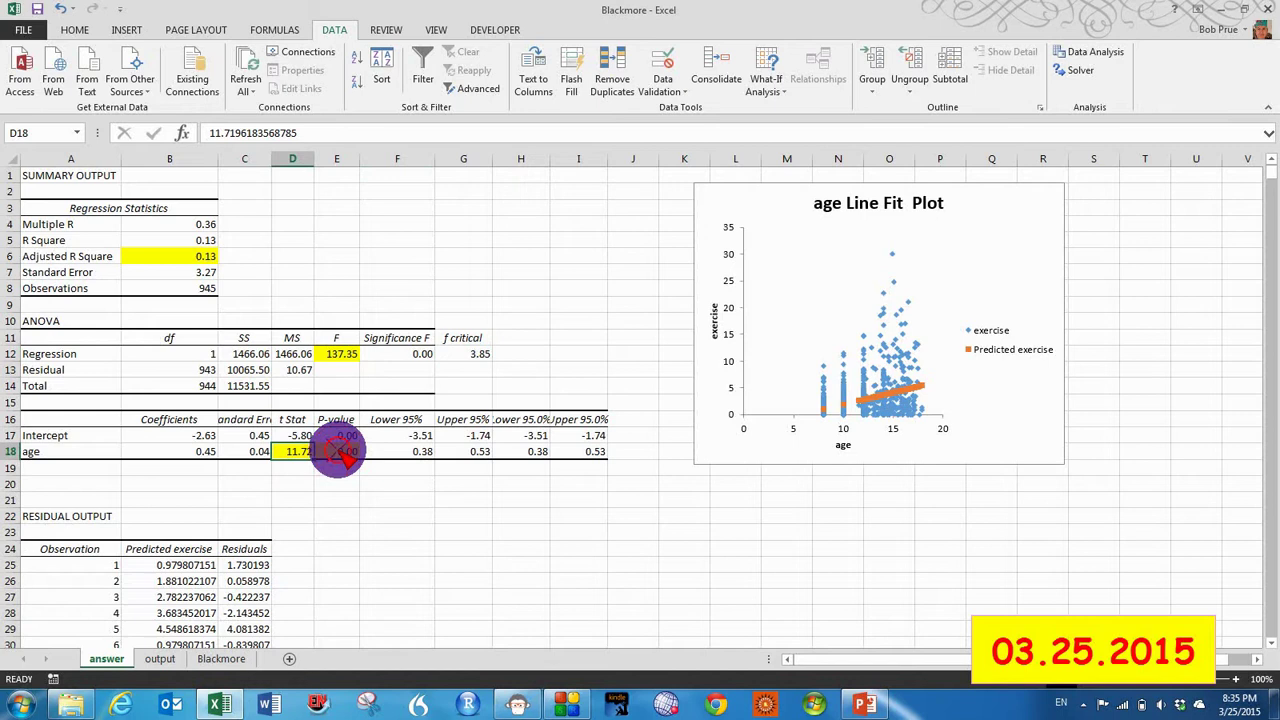
{"action": "left_click", "coordinate": [336, 455]}
{"action": "left_click", "coordinate": [296, 455]}
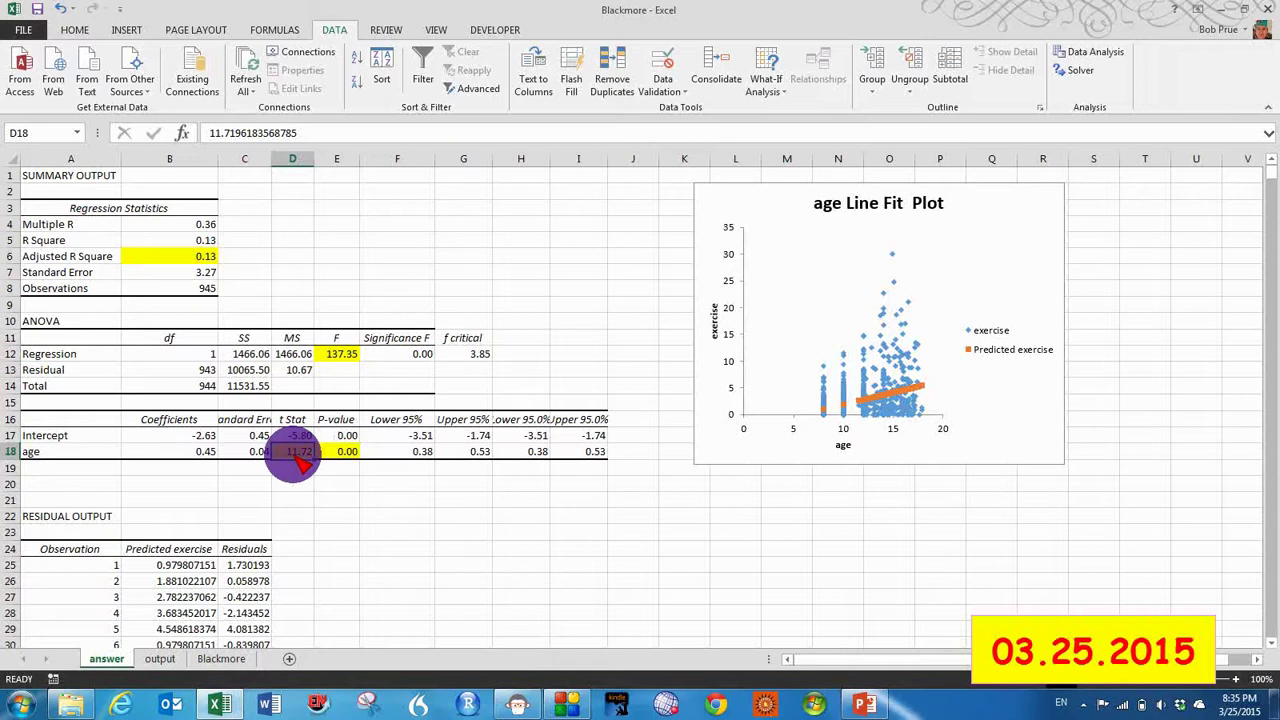
{"action": "left_click", "coordinate": [336, 455]}
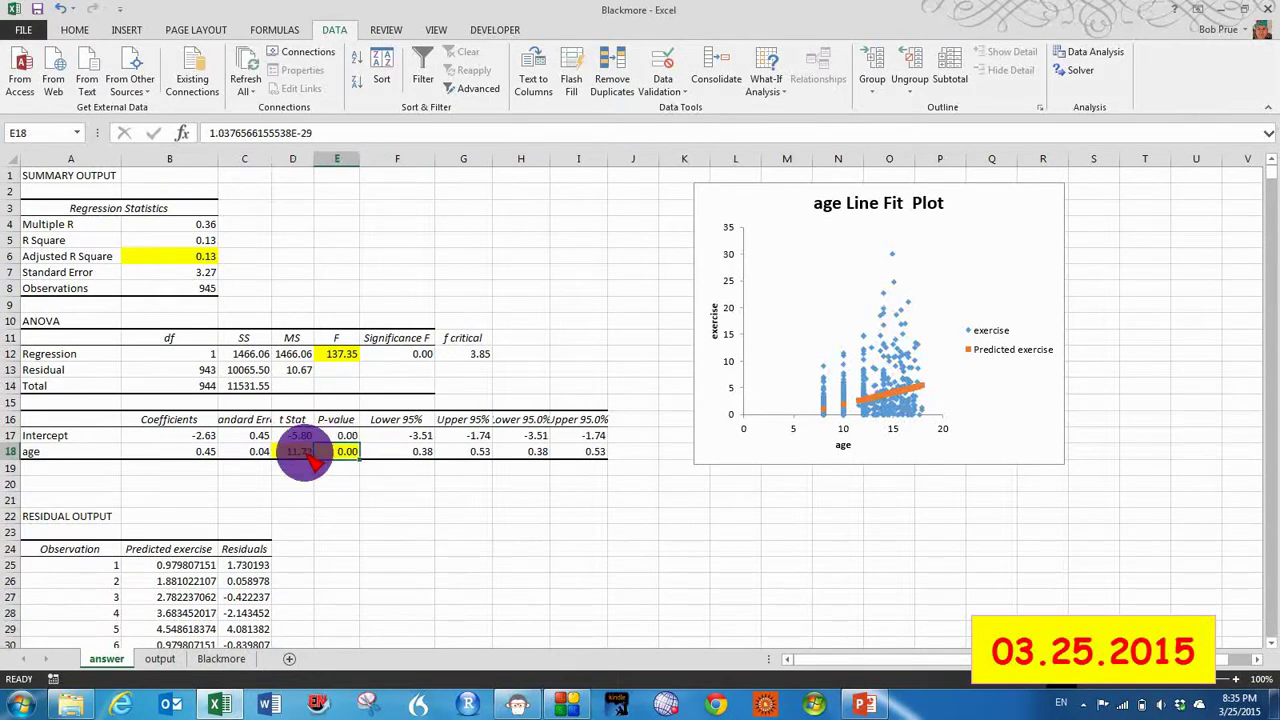
{"action": "left_click", "coordinate": [300, 452]}
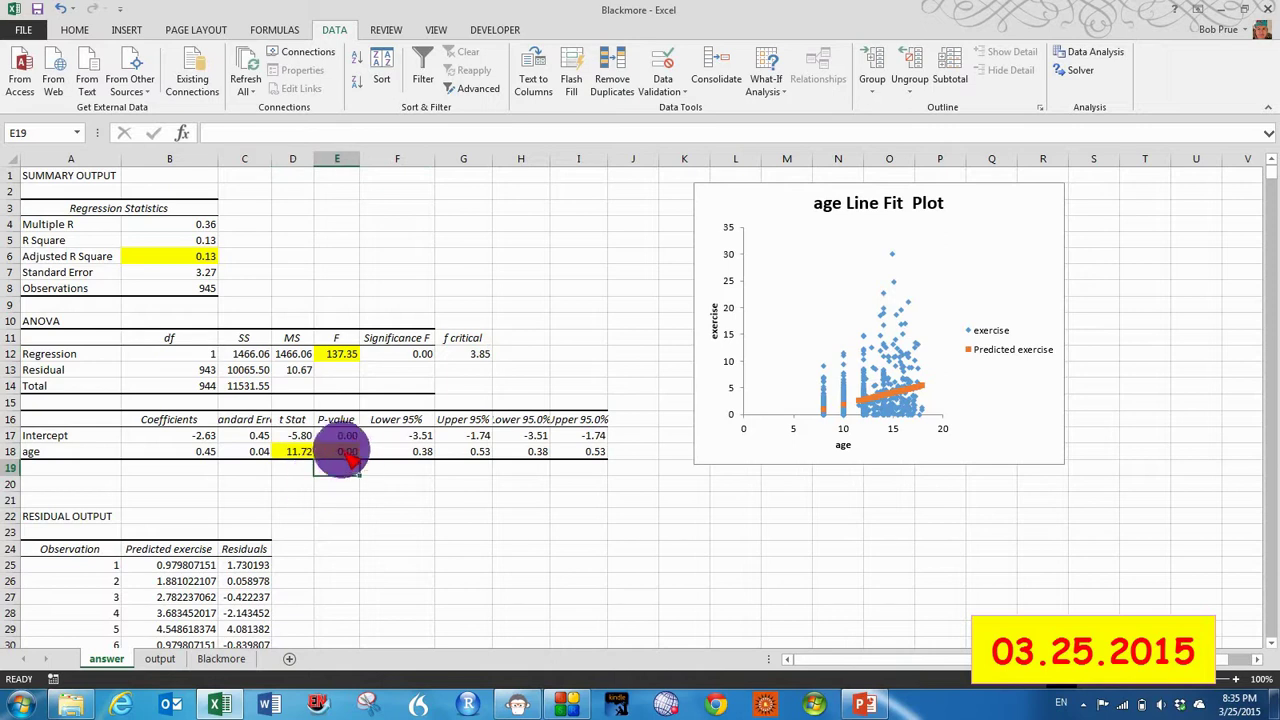
{"action": "left_click", "coordinate": [345, 455]}
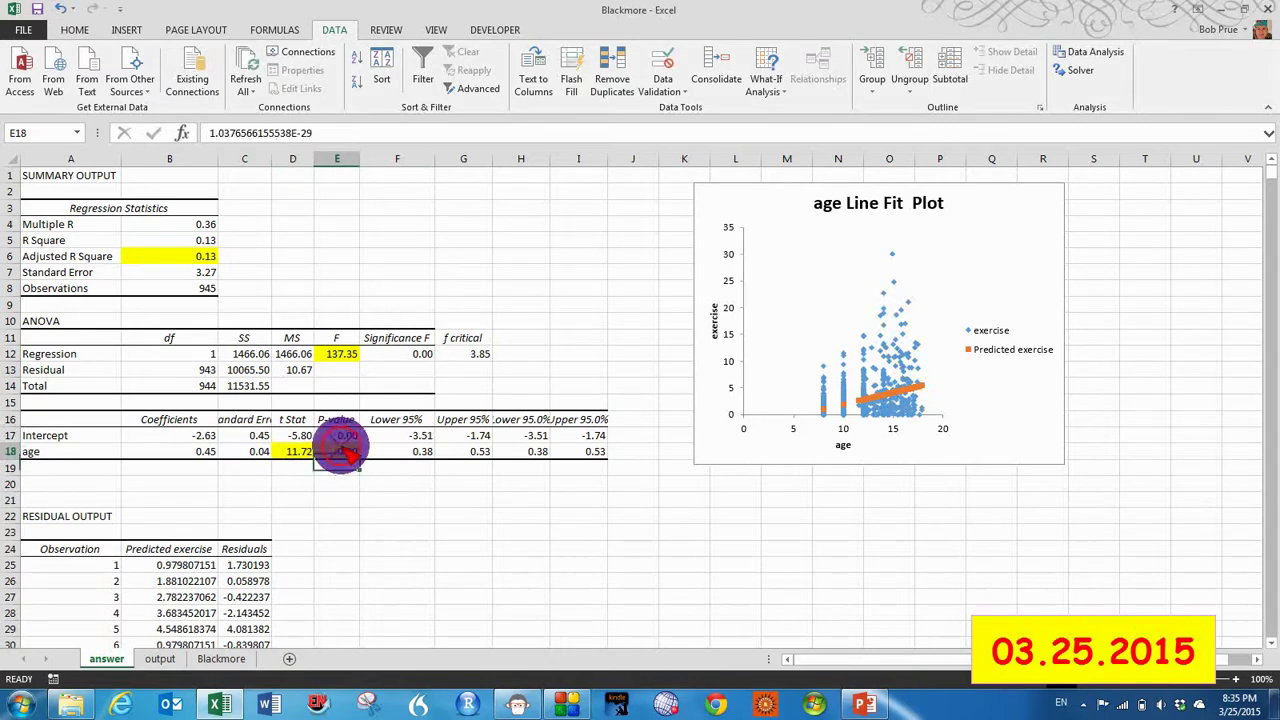
Enter the label 't critic' in cell C20 below the coefficients table.
{"action": "left_click", "coordinate": [287, 470]}
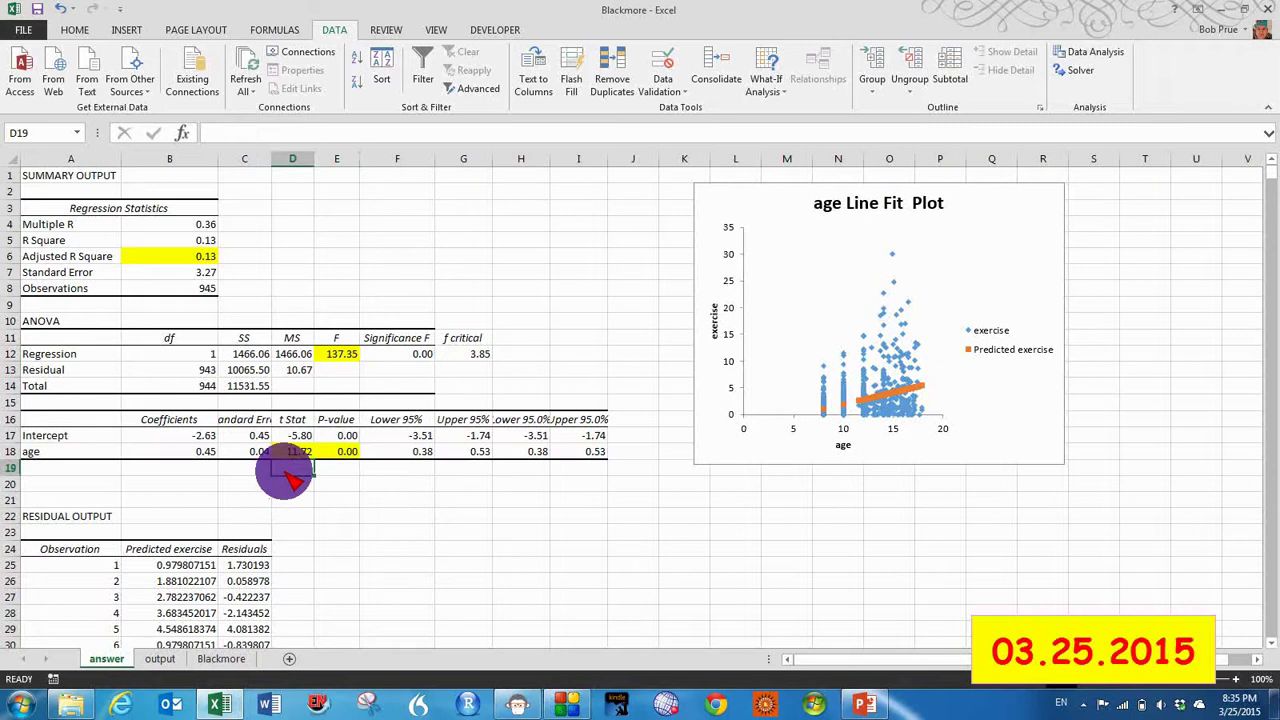
{"action": "left_click", "coordinate": [292, 485]}
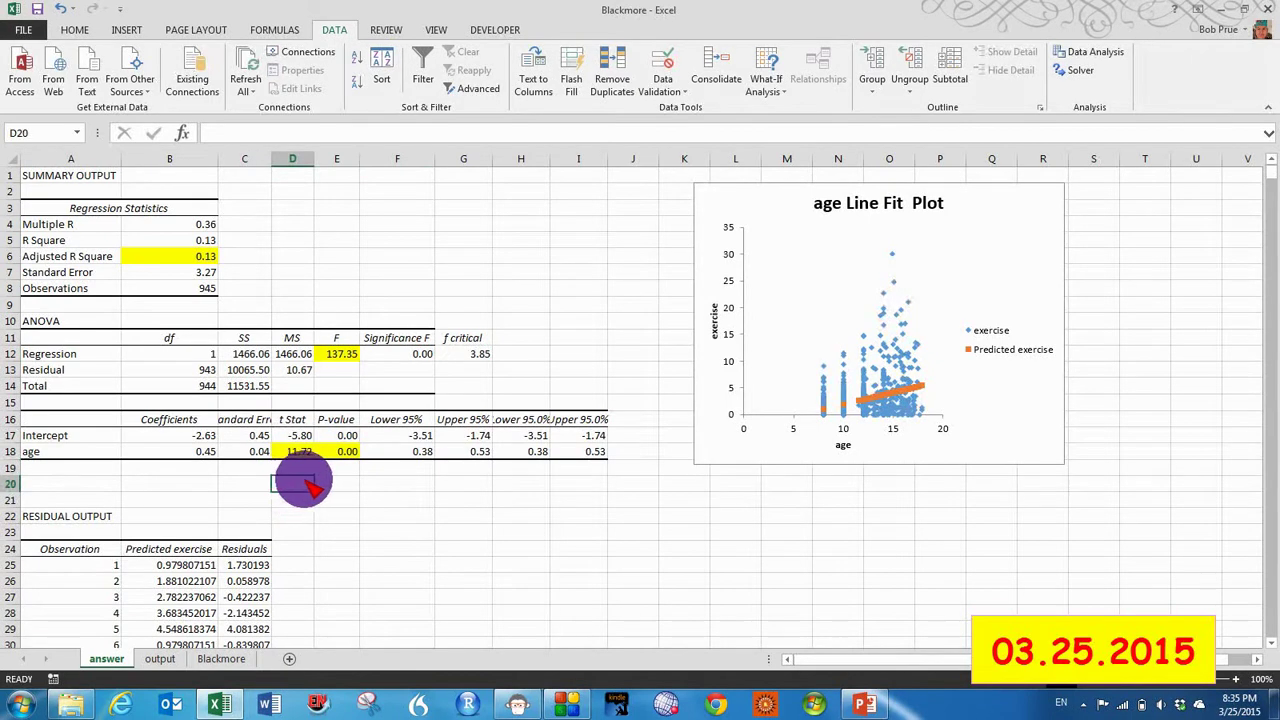
{"action": "left_click", "coordinate": [258, 484]}
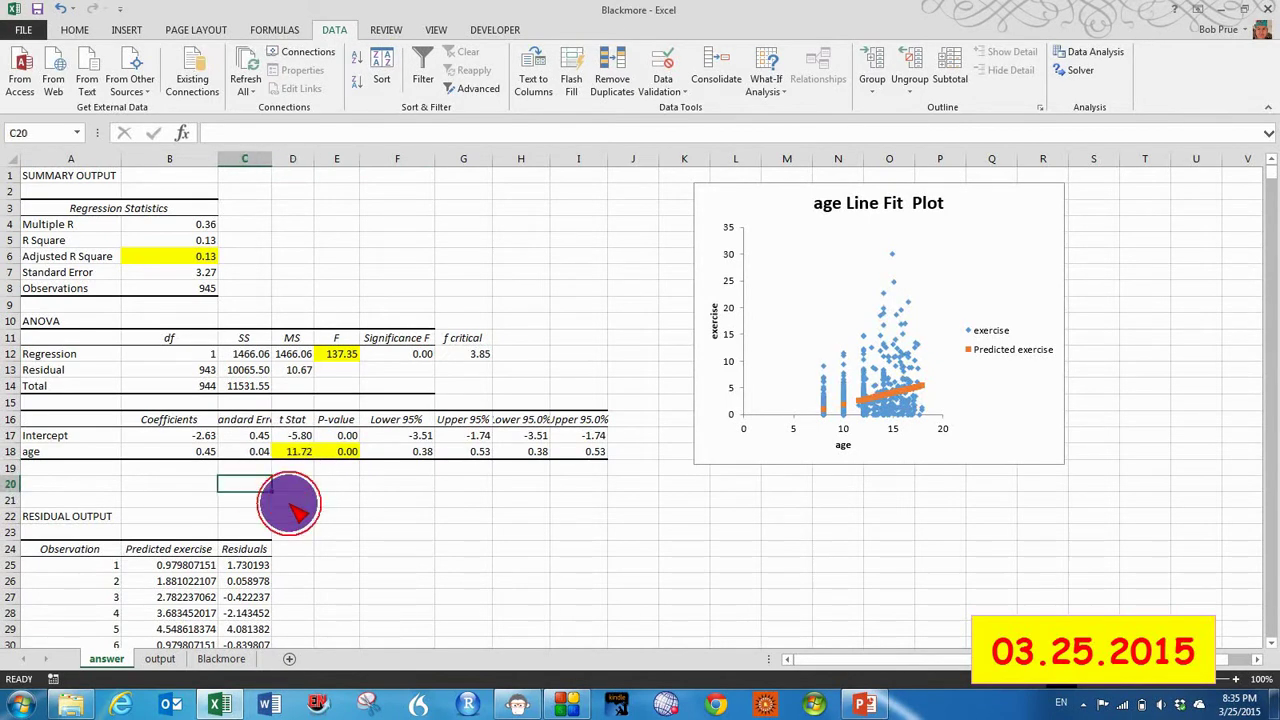
{"action": "type", "text": "tc"}
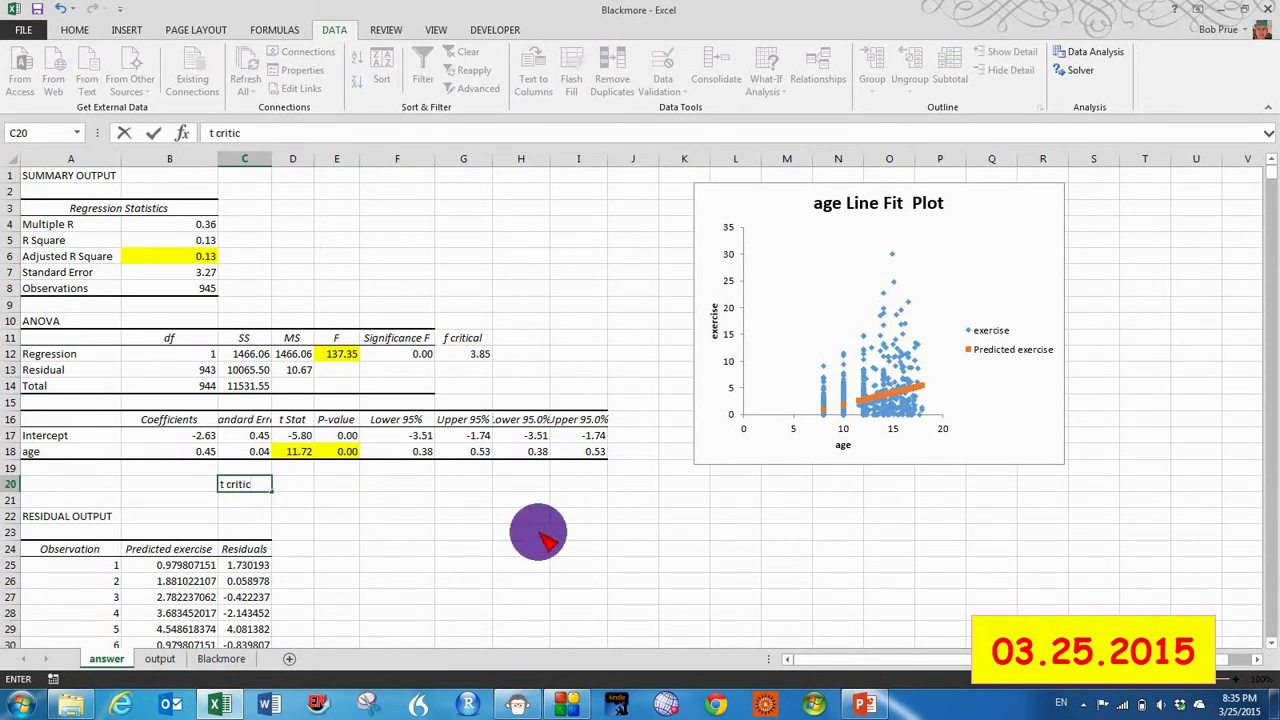
{"action": "left_click", "coordinate": [280, 482]}
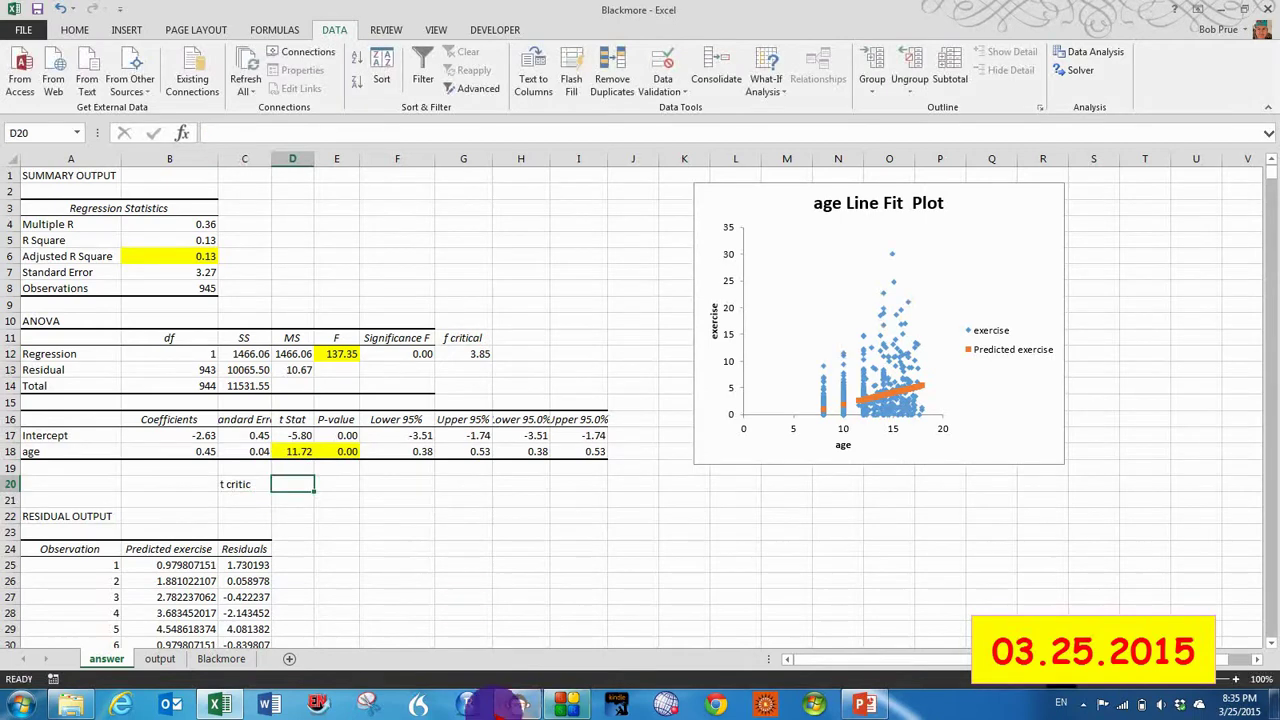
Run qt(.95,943) in R Console, getting 1.646471, then return to Excel cell D20.
{"action": "mouse_move", "coordinate": [566, 704]}
{"action": "left_click", "coordinate": [592, 605]}
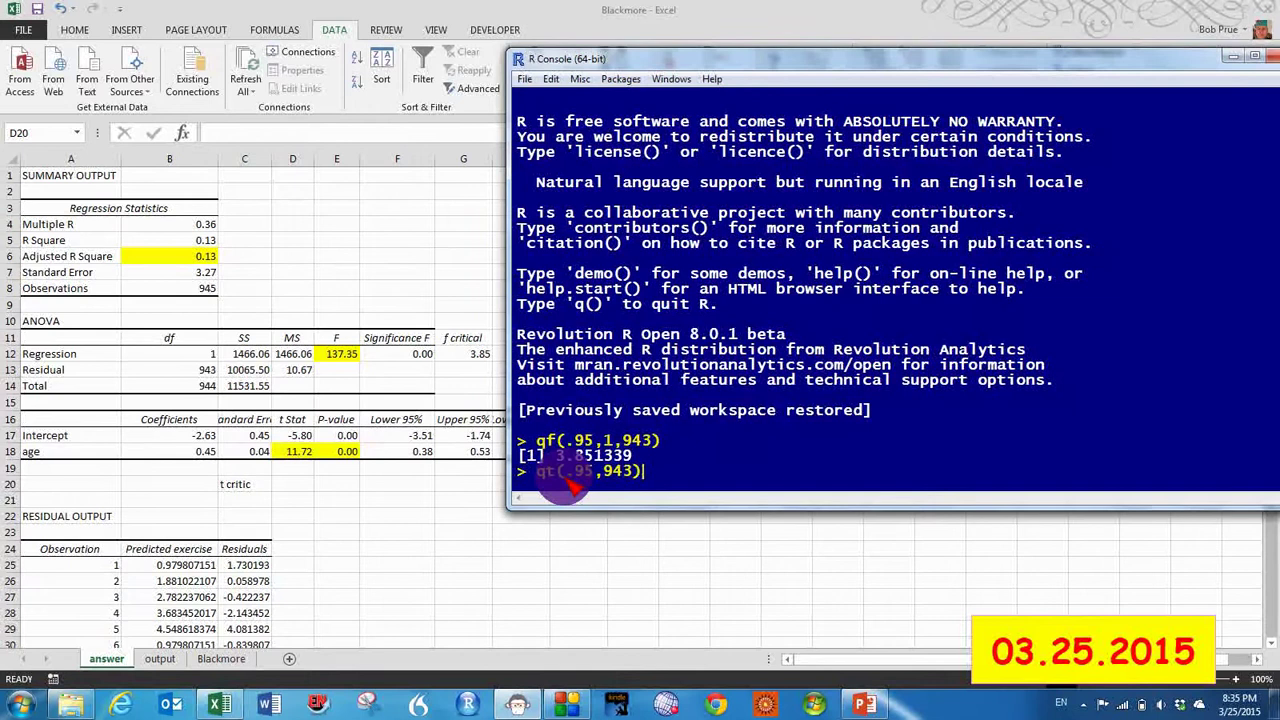
{"action": "key", "text": "Return"}
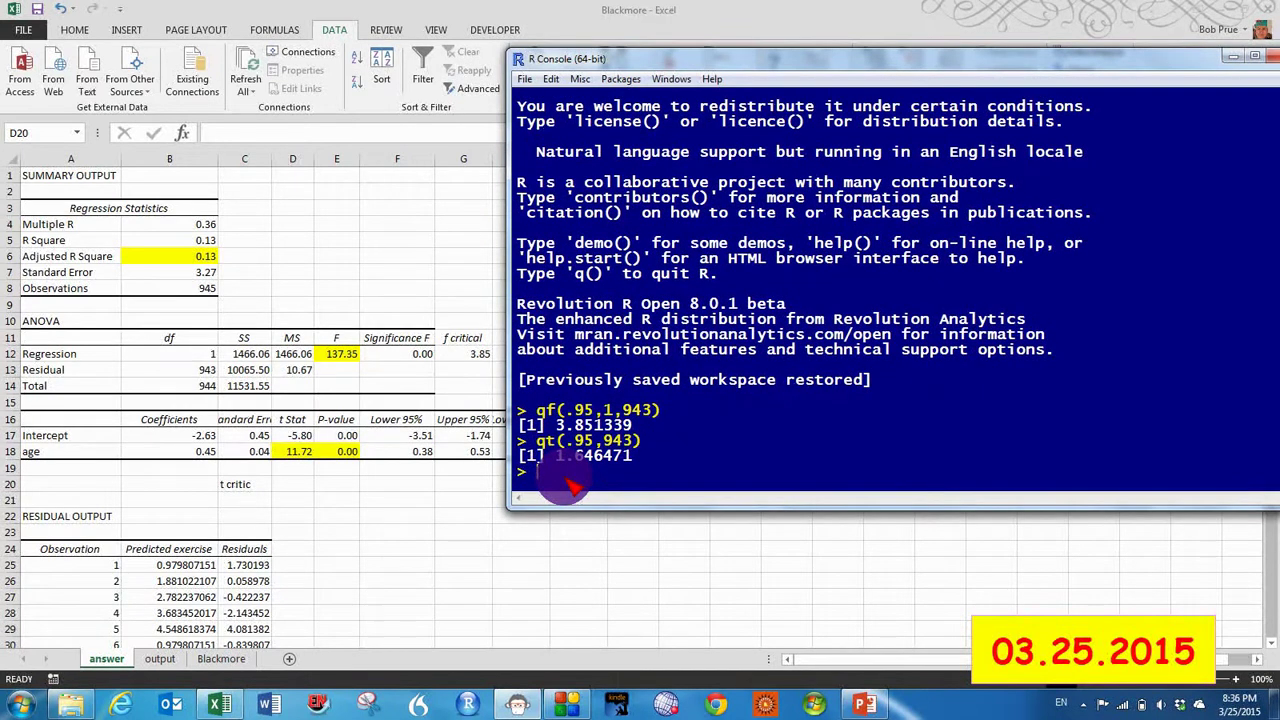
{"action": "left_click", "coordinate": [303, 487]}
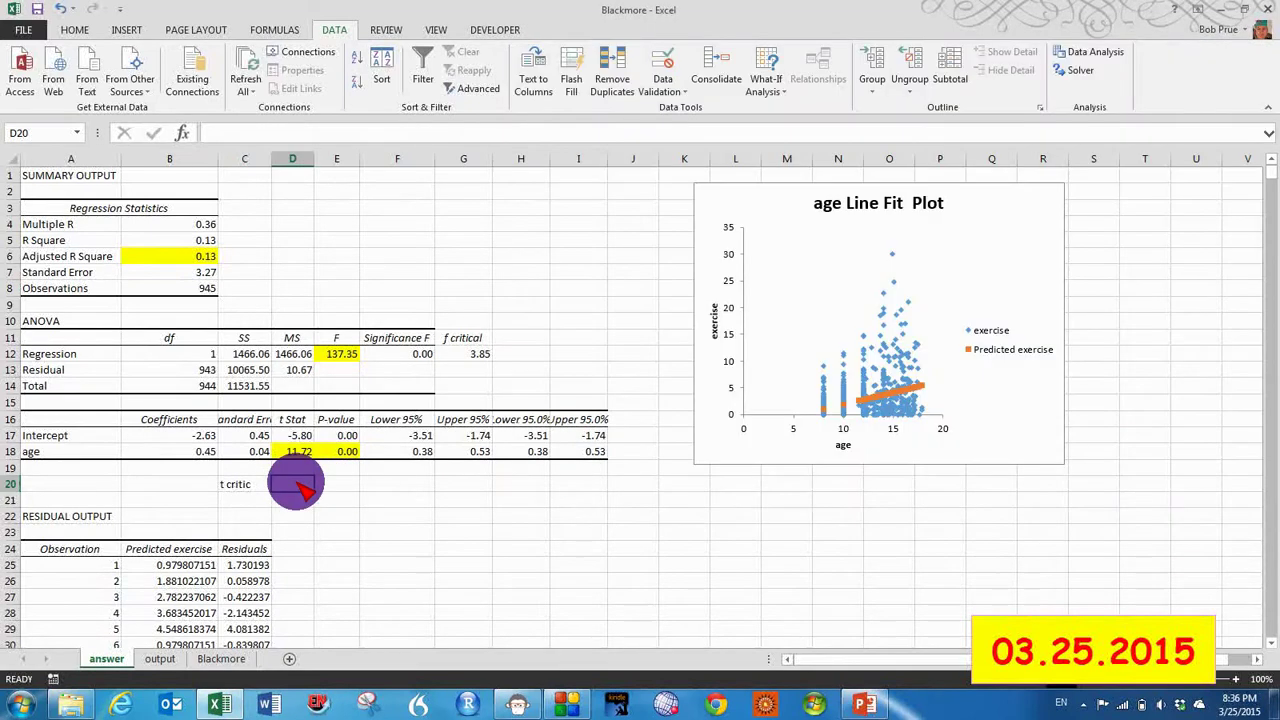
Enter 1.65 in D20 as the t critical value, checking R's result.
{"action": "type", "text": "1.6"}
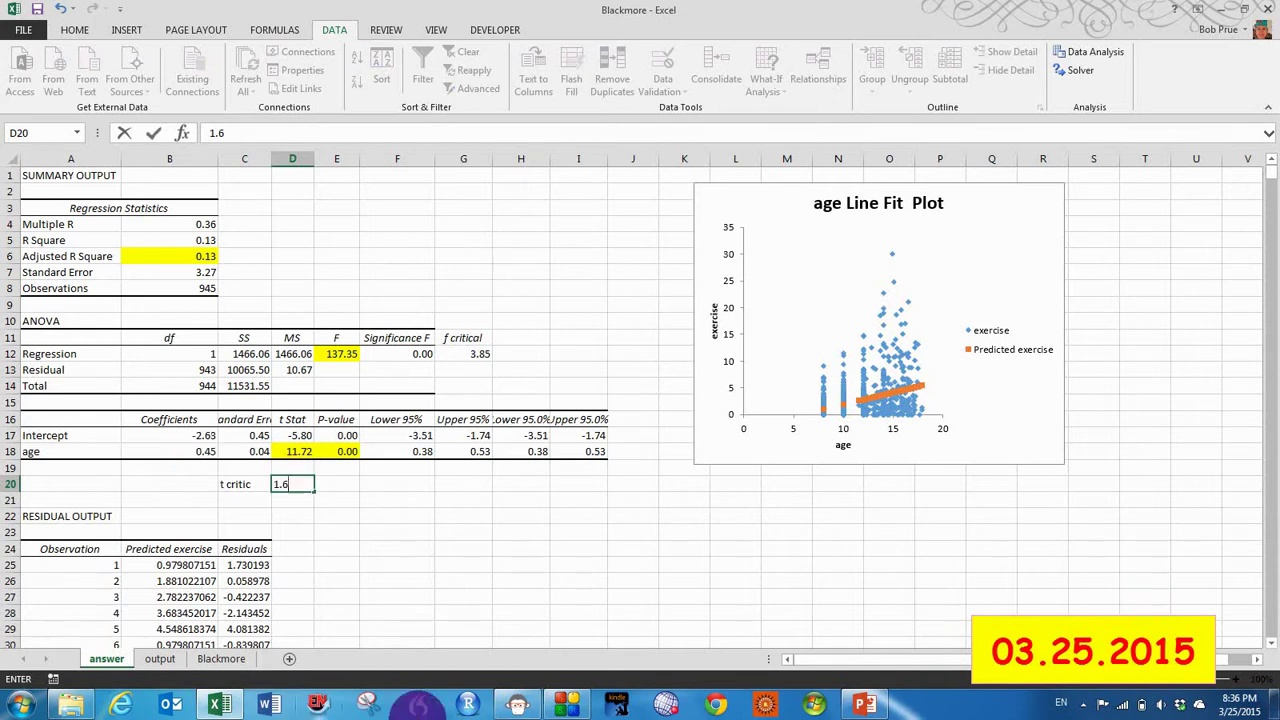
{"action": "left_click", "coordinate": [518, 706]}
{"action": "left_click", "coordinate": [518, 706]}
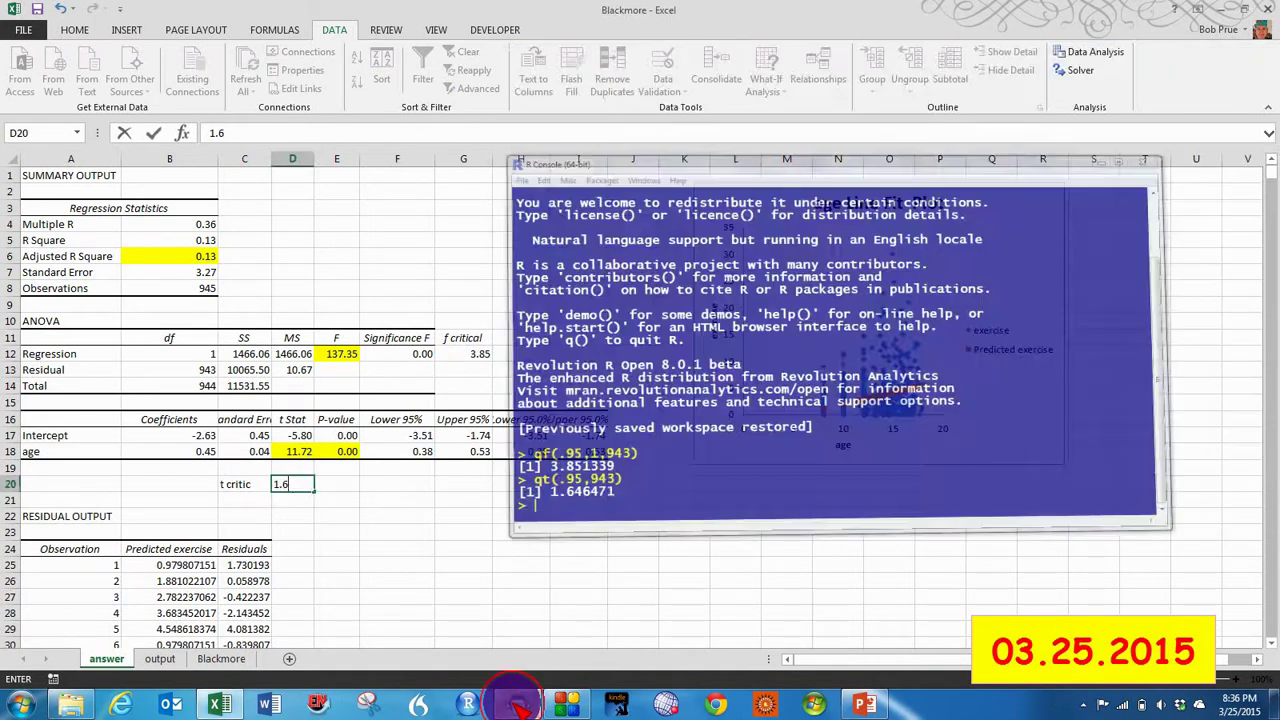
{"action": "type", "text": "5"}
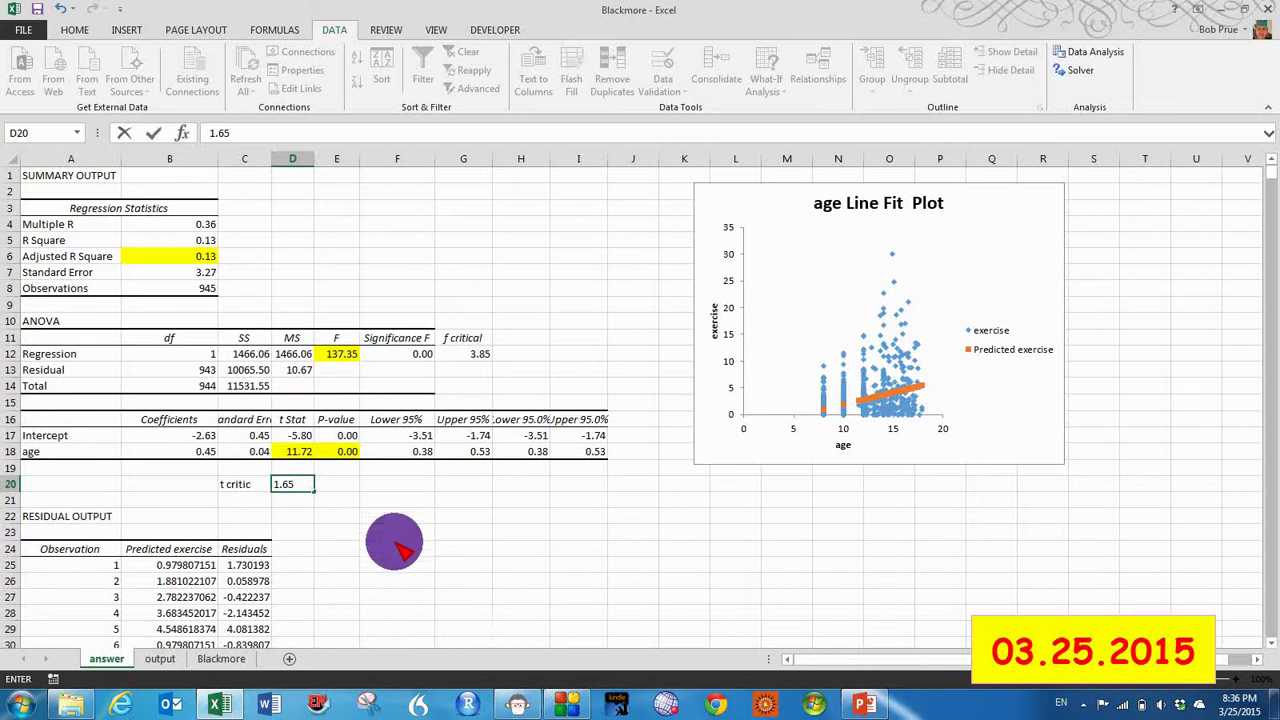
{"action": "left_click", "coordinate": [303, 452]}
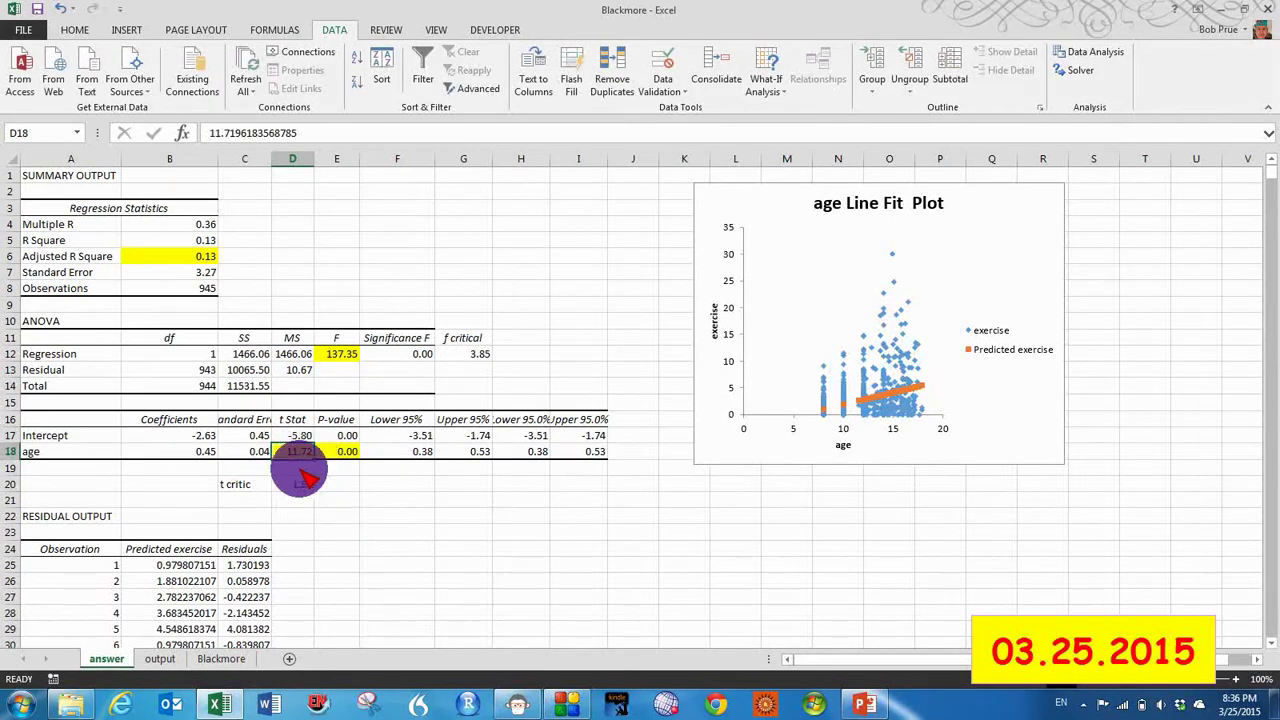
{"action": "left_click", "coordinate": [293, 484]}
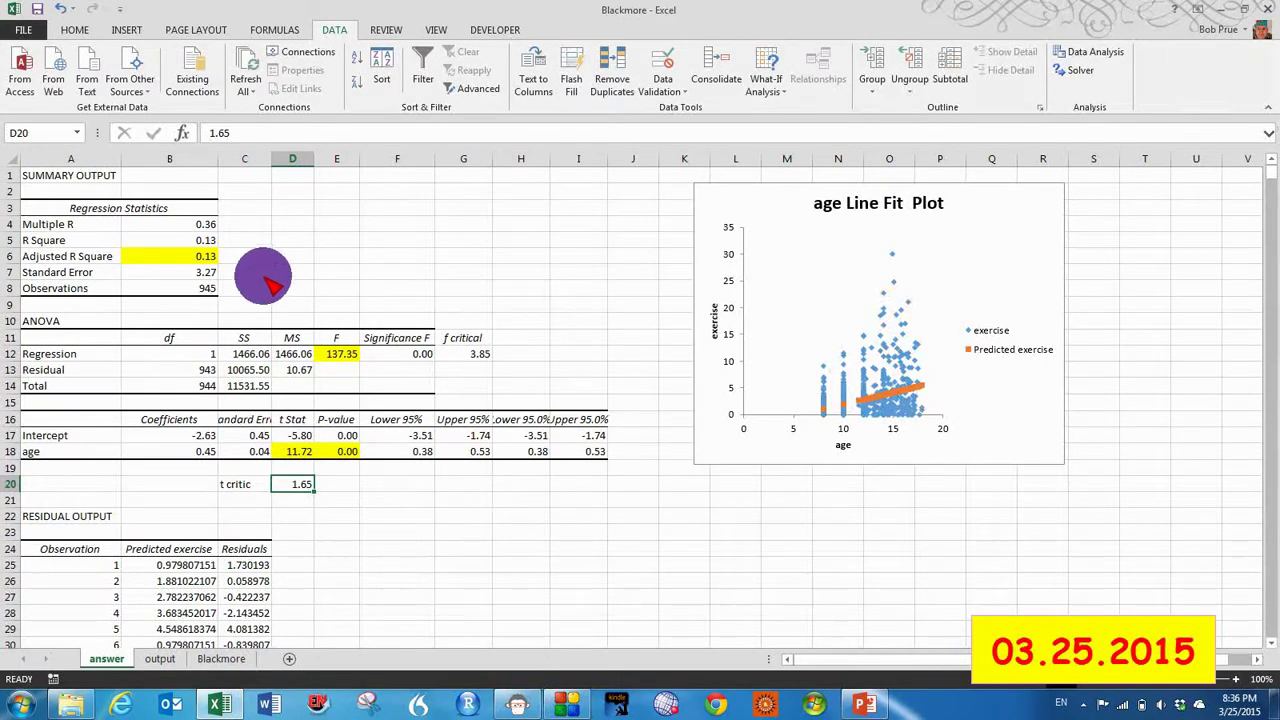
{"action": "left_click", "coordinate": [206, 258]}
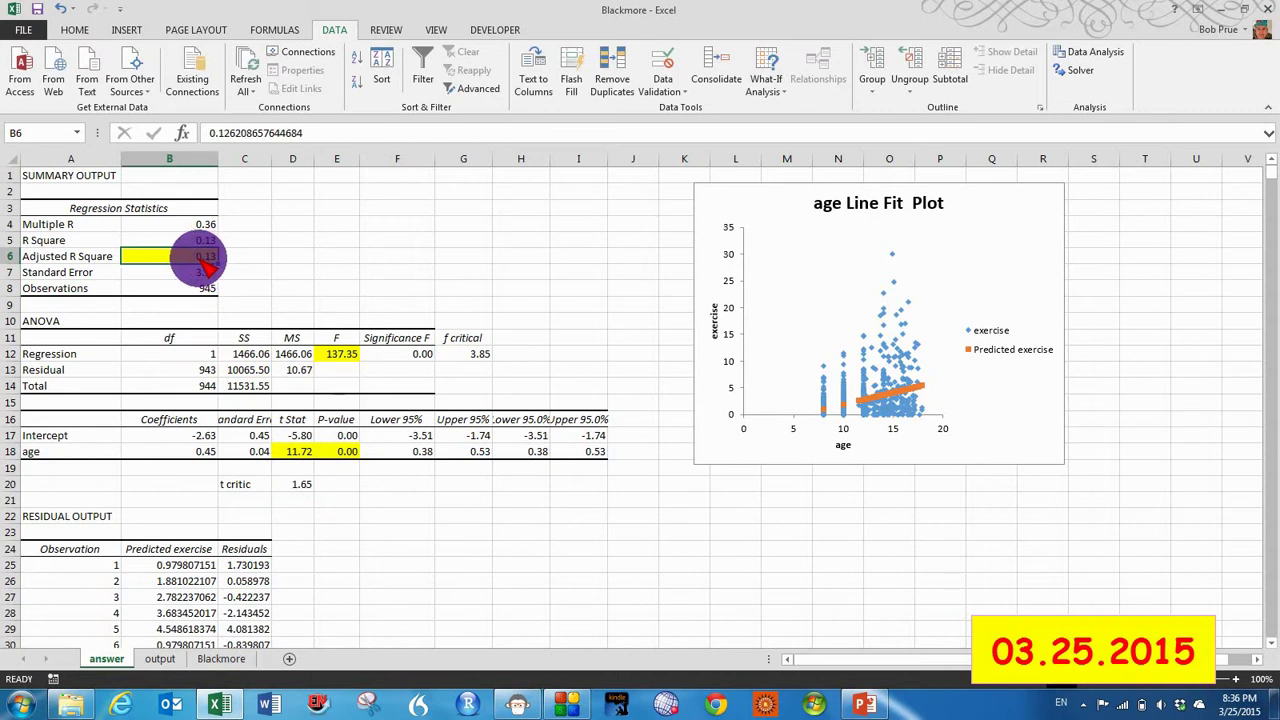